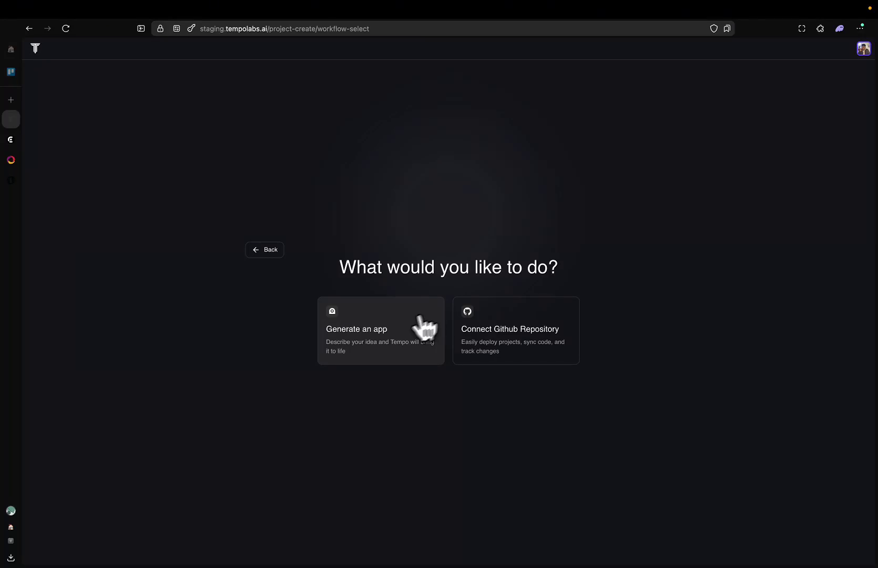
Set up the 'Job recruitment portal' app with Clerk + Convex and Polar, then open Clerk's website.
click(384, 348)
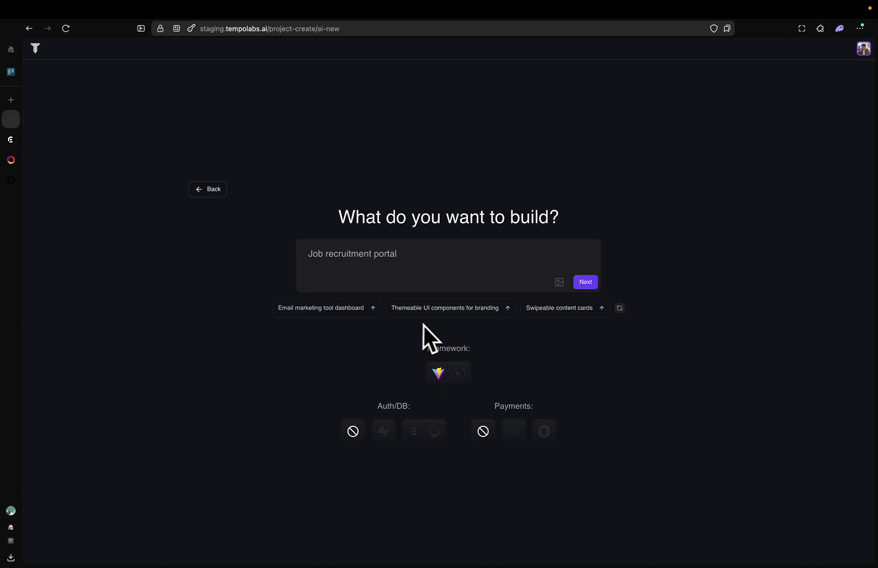
click(435, 432)
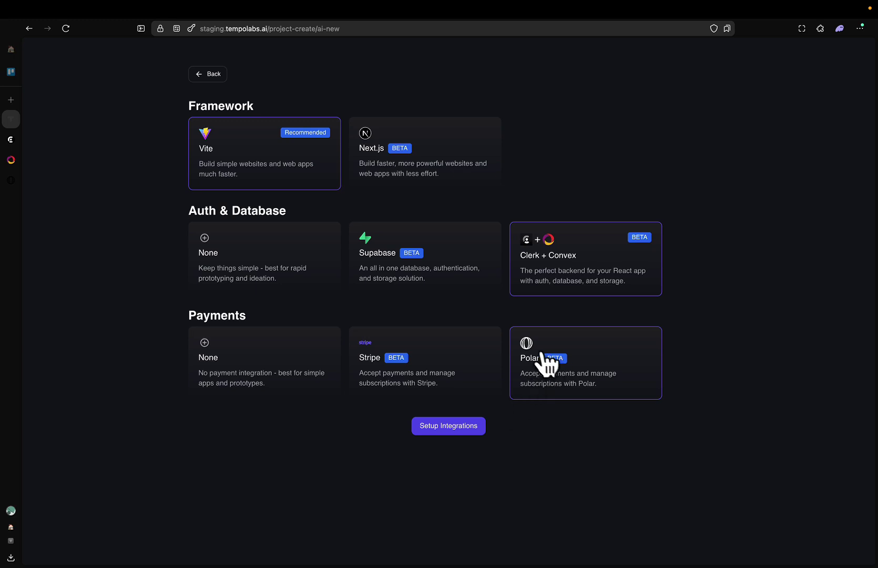
click(439, 429)
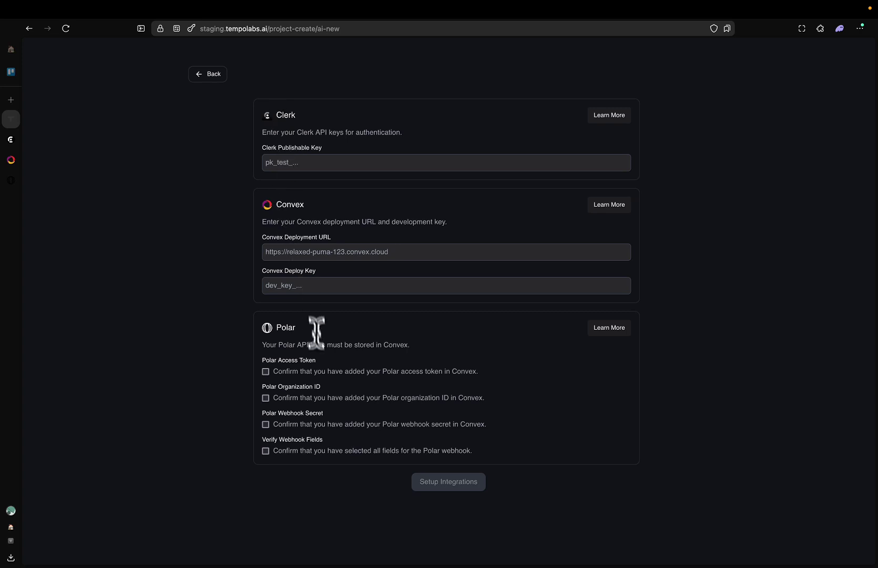
click(12, 140)
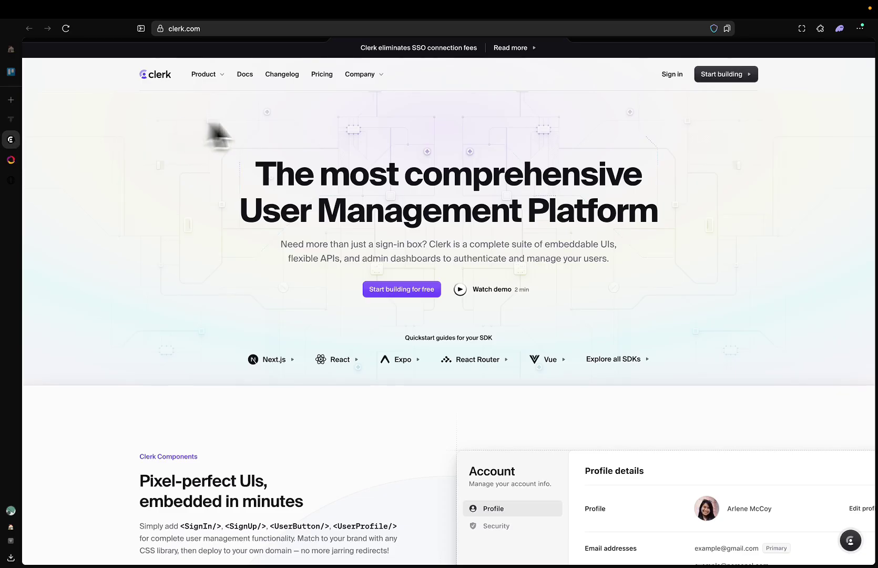
Sign in to Clerk with Google and create the 'Vite Polar Project' application with Email and Google sign-in.
click(671, 74)
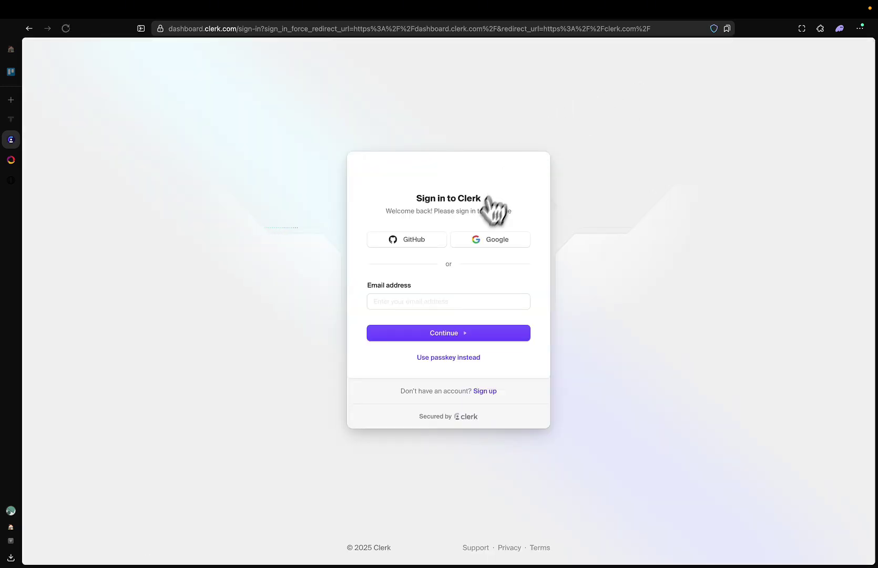
click(477, 239)
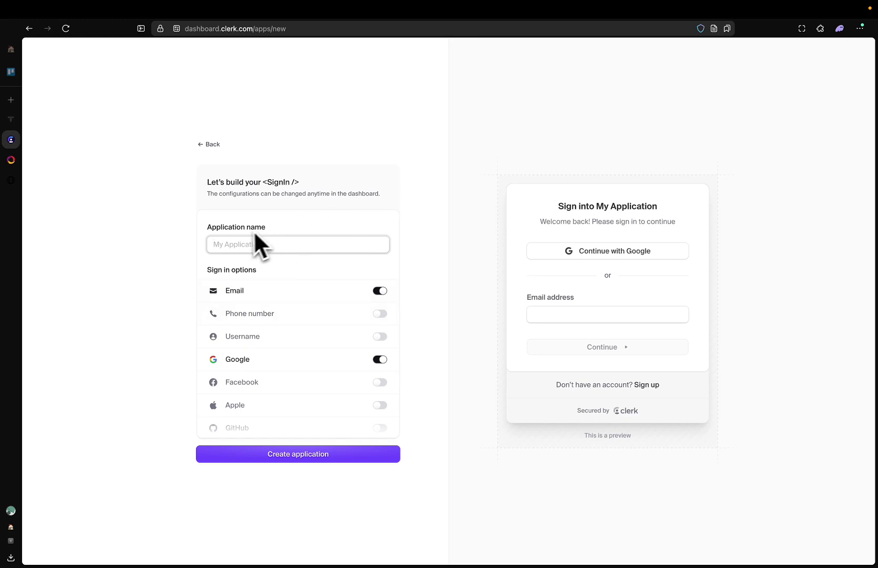
text(V)
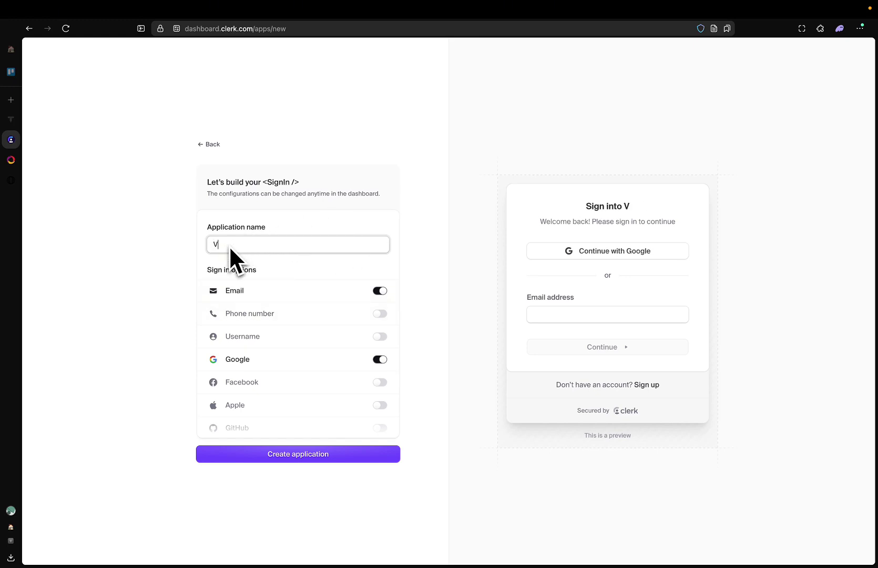
text(ite Polar Project)
scroll(273, 398, down, 3)
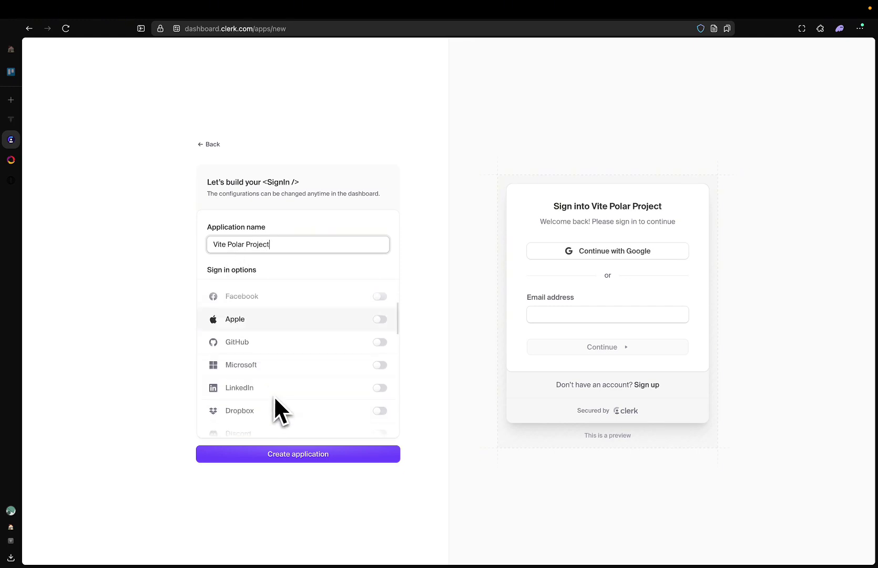
scroll(274, 397, down, 5)
scroll(277, 371, up, 10)
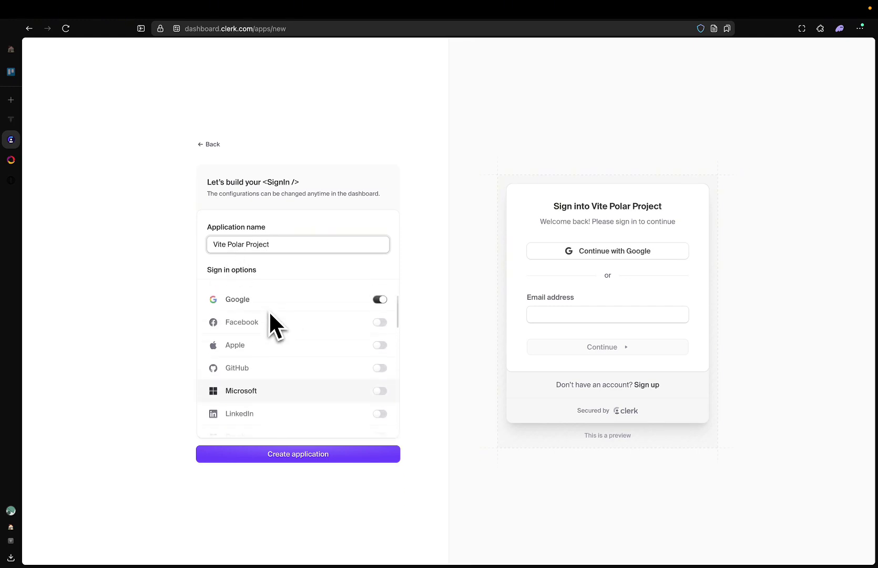
scroll(270, 314, up, 3)
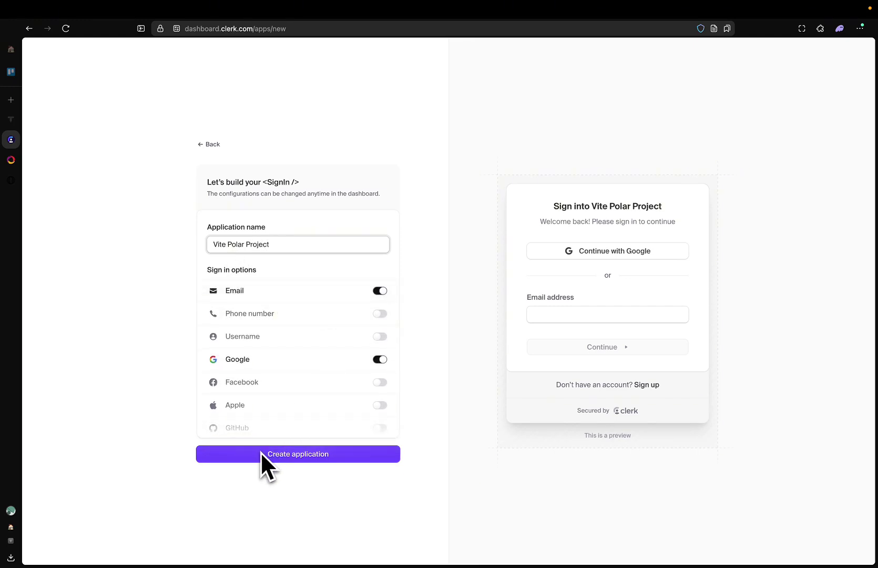
click(293, 455)
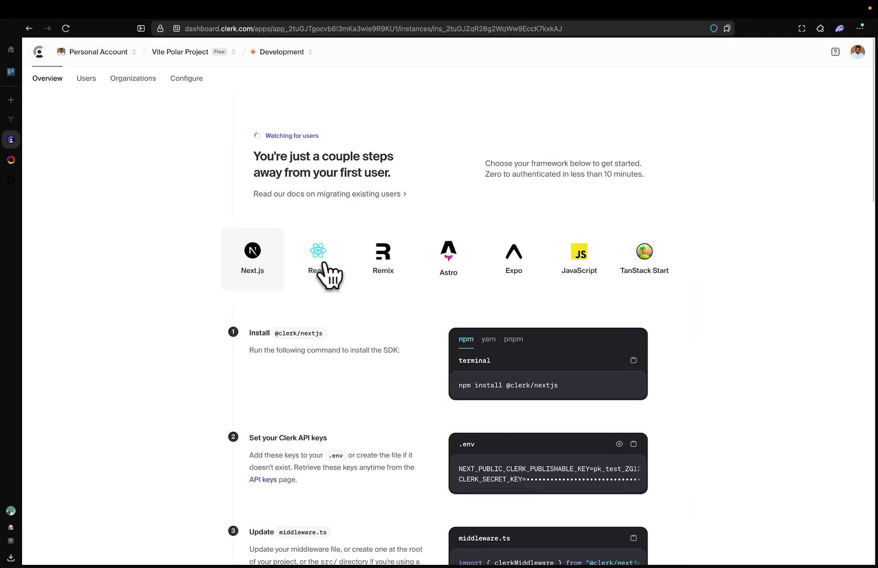
Show Clerk's React quickstart and select the full pk_test publishable key in the .env block.
click(323, 262)
scroll(482, 290, down, 3)
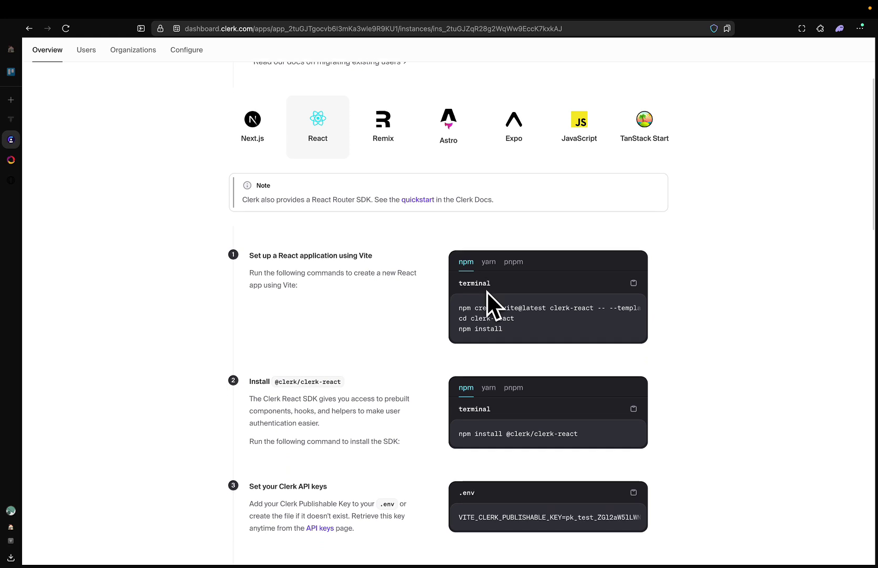
scroll(486, 290, down, 2)
scroll(586, 420, down, 1)
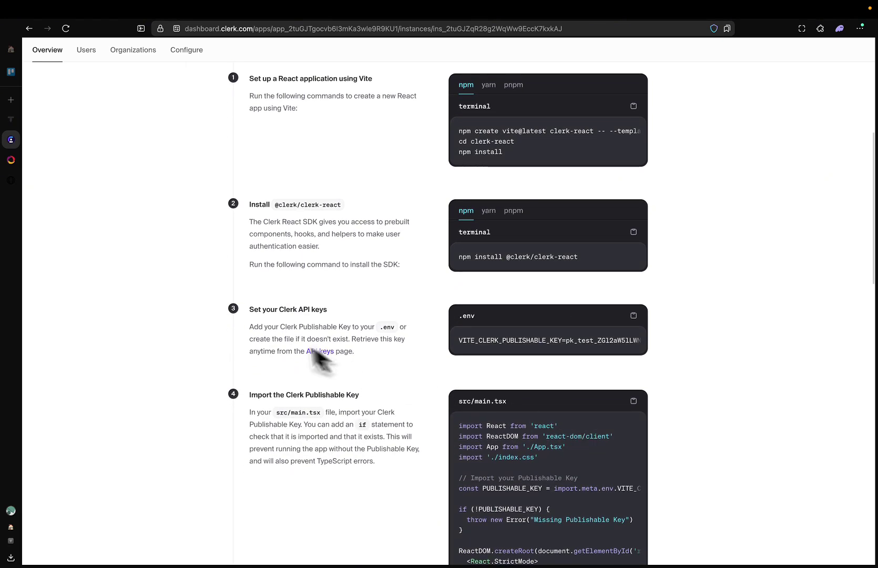
drag(247, 309, 337, 316)
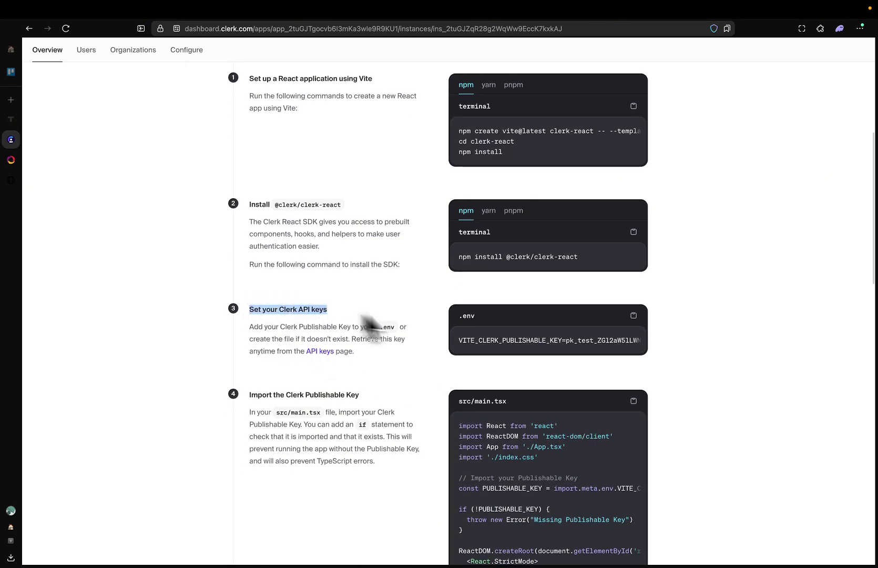
double_click(572, 341)
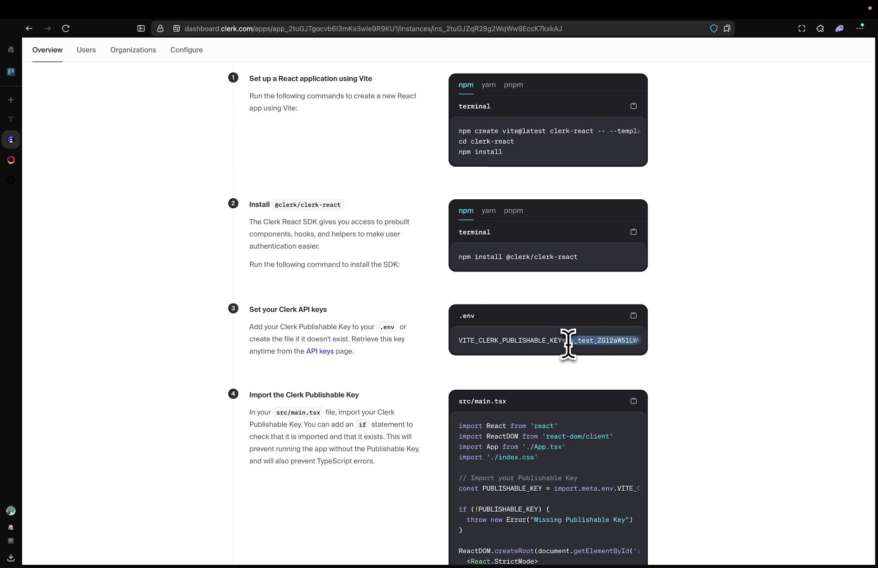
click(566, 342)
scroll(619, 337, right, 3)
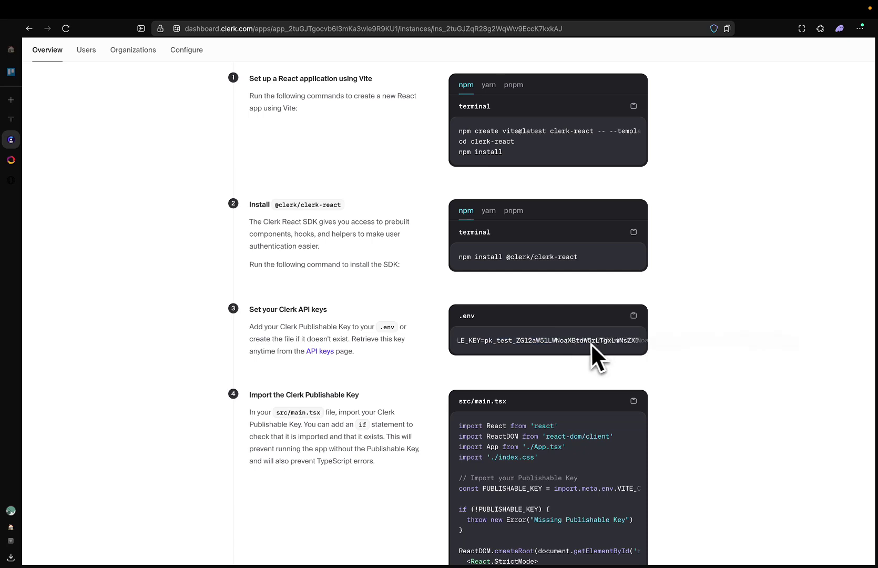
scroll(565, 344, left, 4)
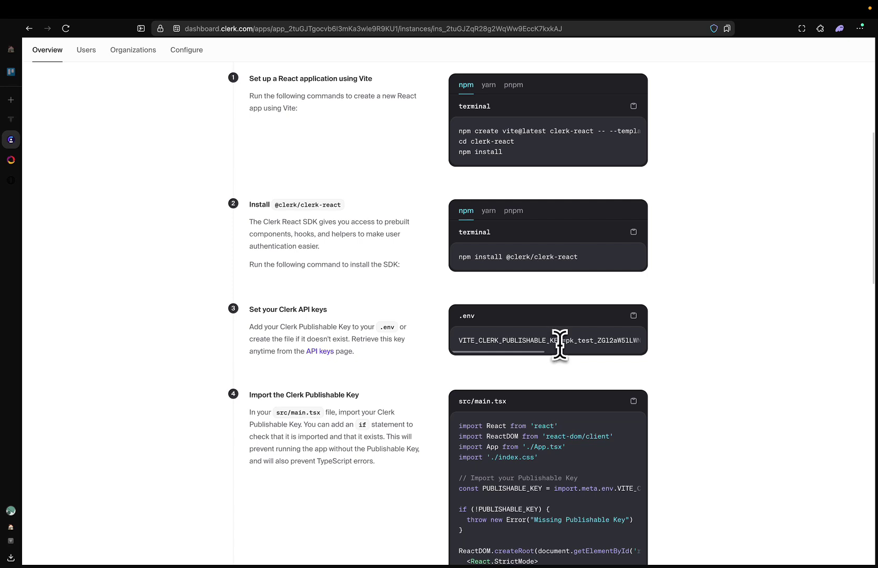
double_click(579, 340)
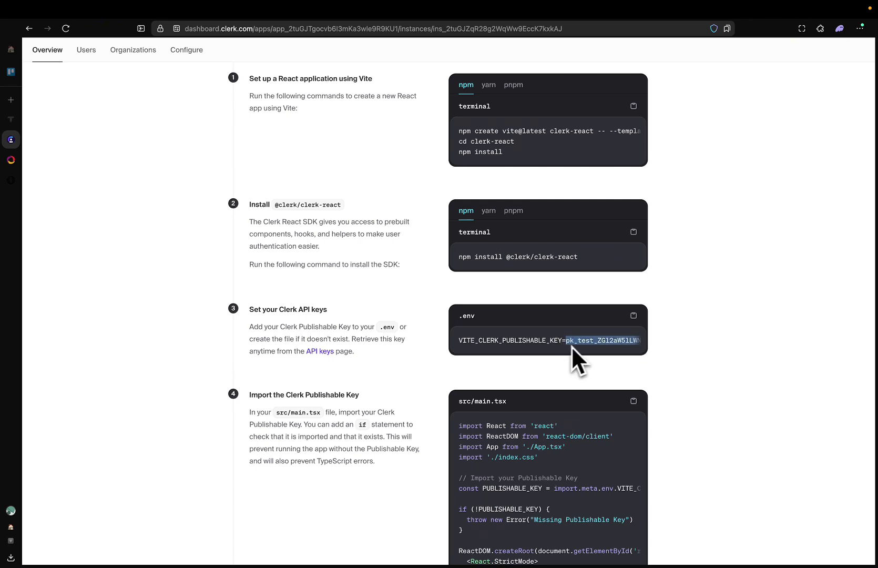
Paste the publishable key into Tempo's Clerk Publishable Key field.
click(12, 120)
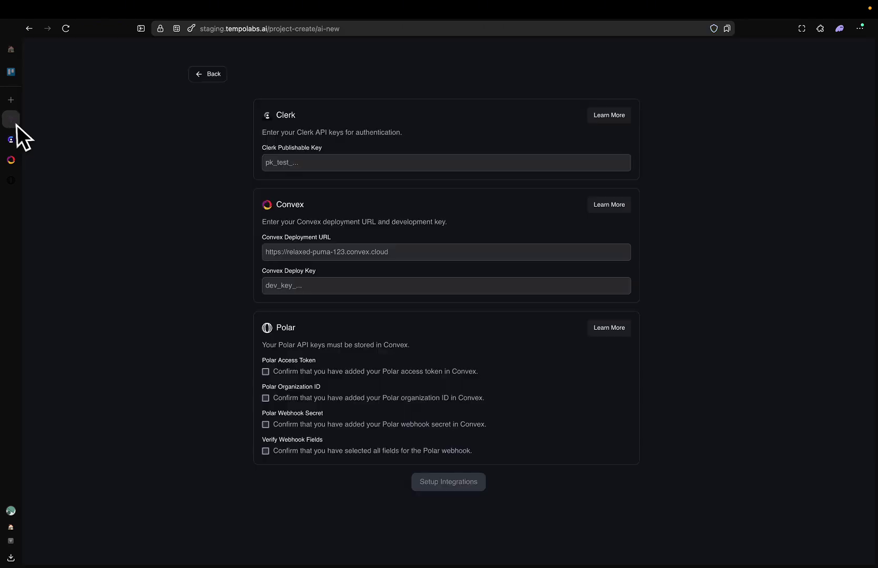
click(304, 163)
key(ctrl+v)
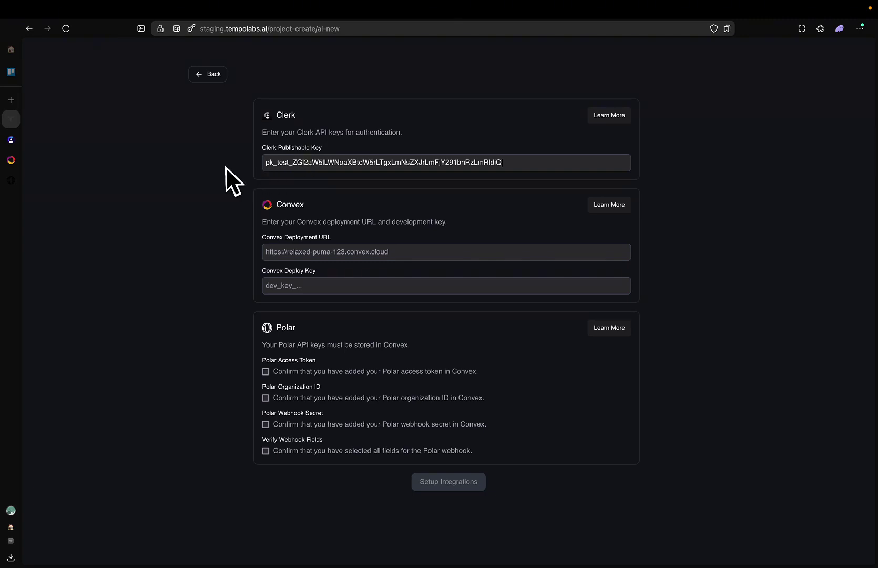
click(11, 140)
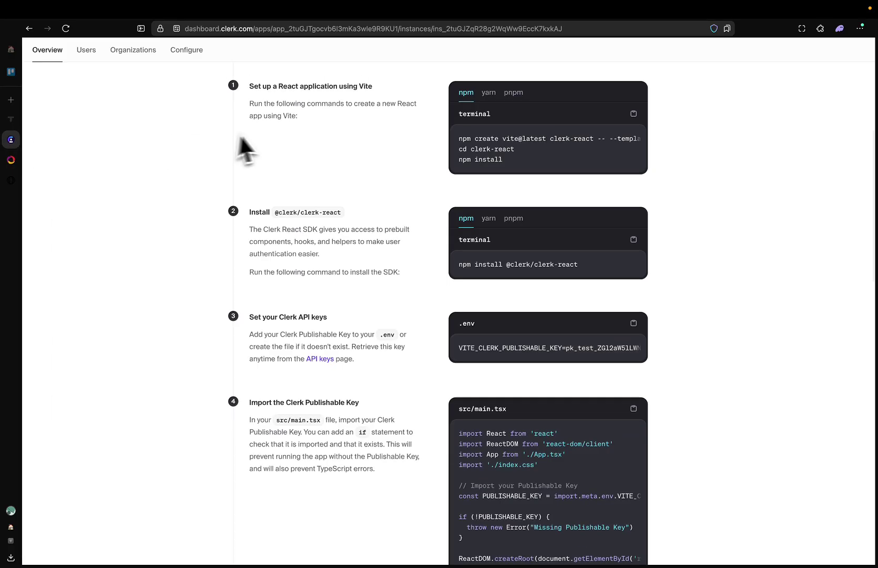
Create and save a Clerk JWT template named convex from the Convex starter.
scroll(245, 147, up, 6)
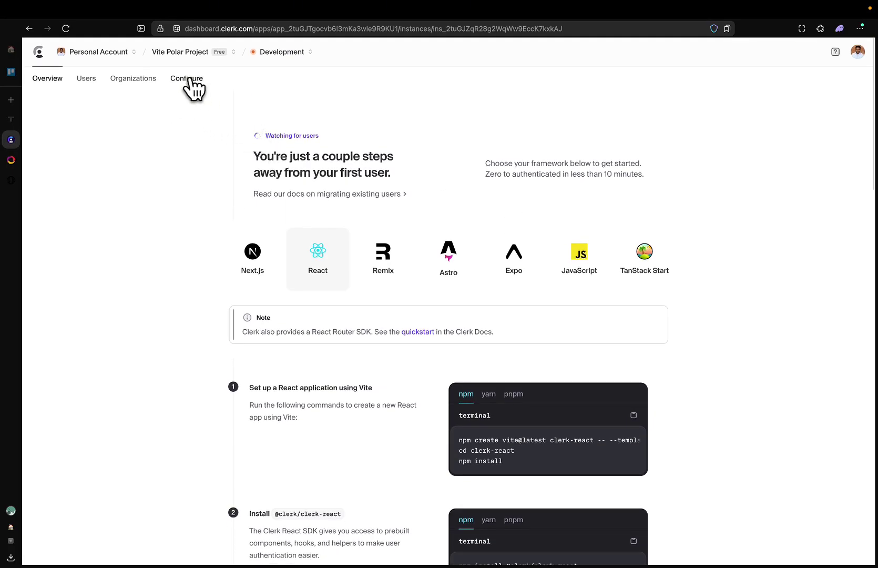
click(187, 79)
scroll(258, 285, down, 1)
scroll(260, 288, down, 1)
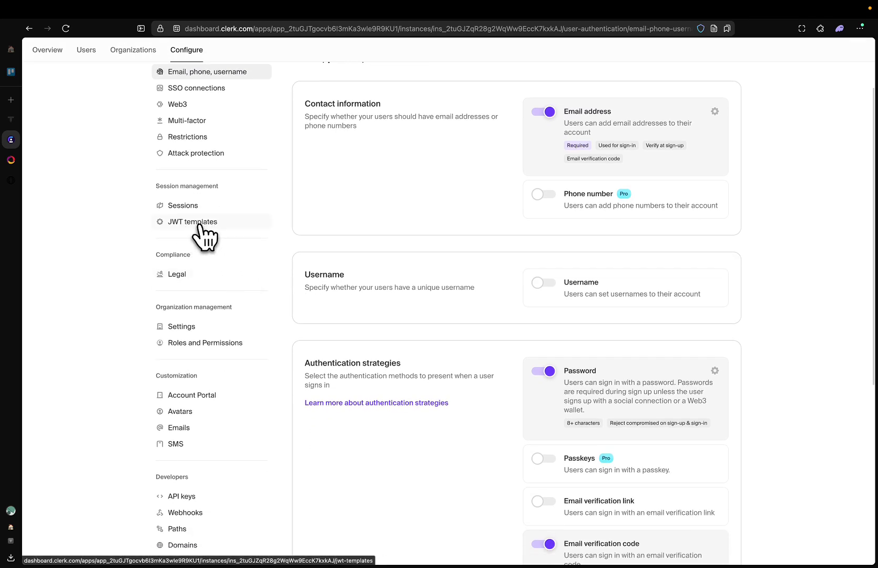
click(181, 225)
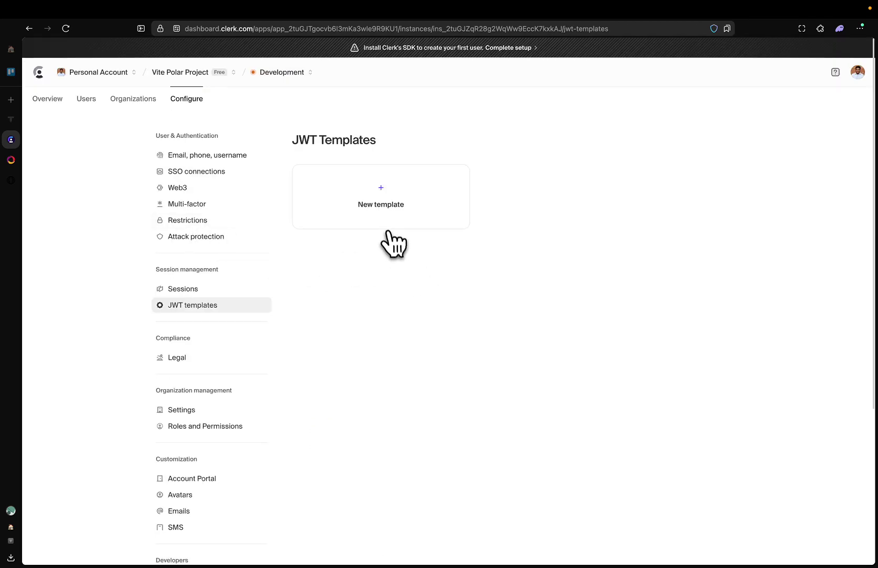
click(380, 196)
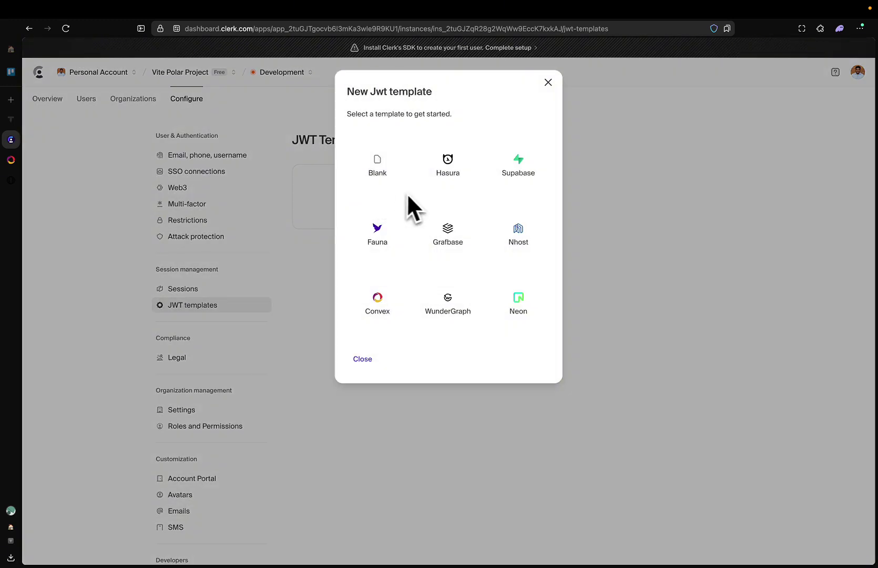
click(377, 301)
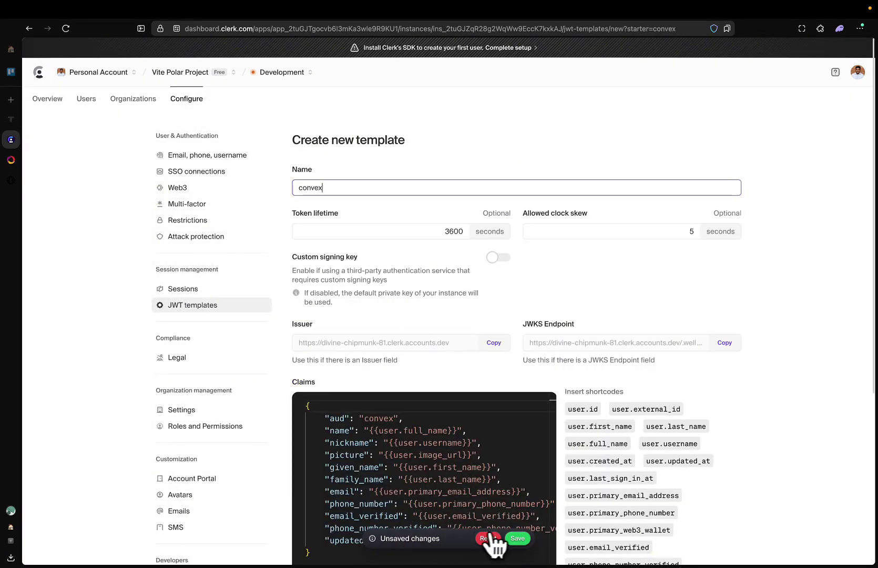
click(518, 538)
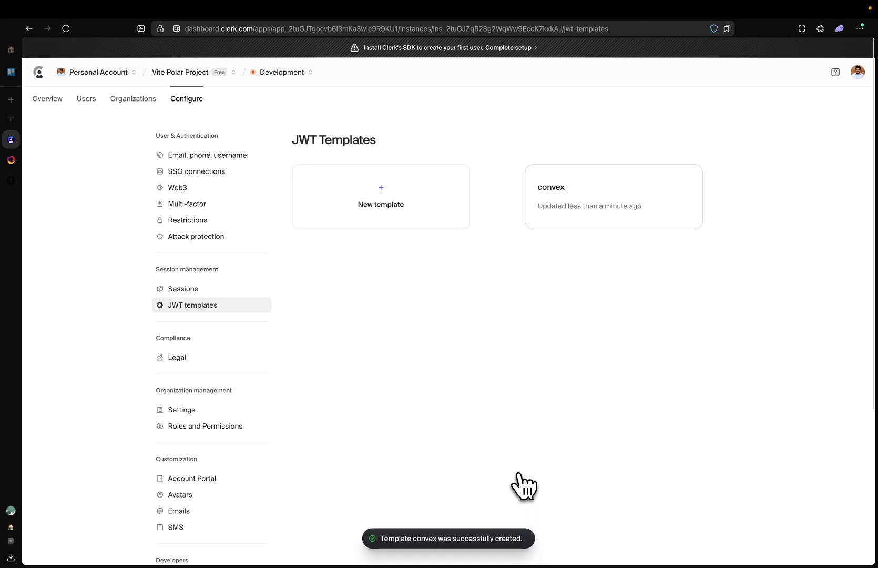
click(580, 217)
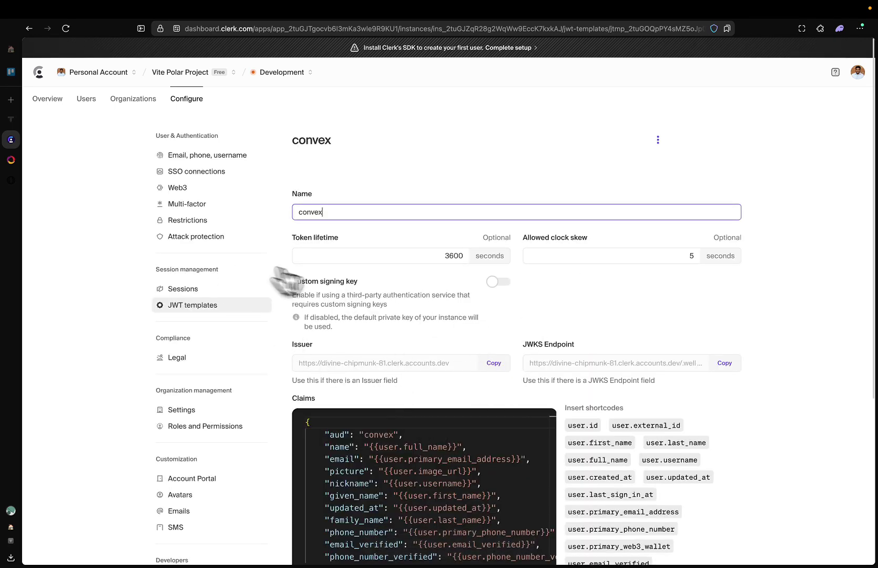
click(12, 123)
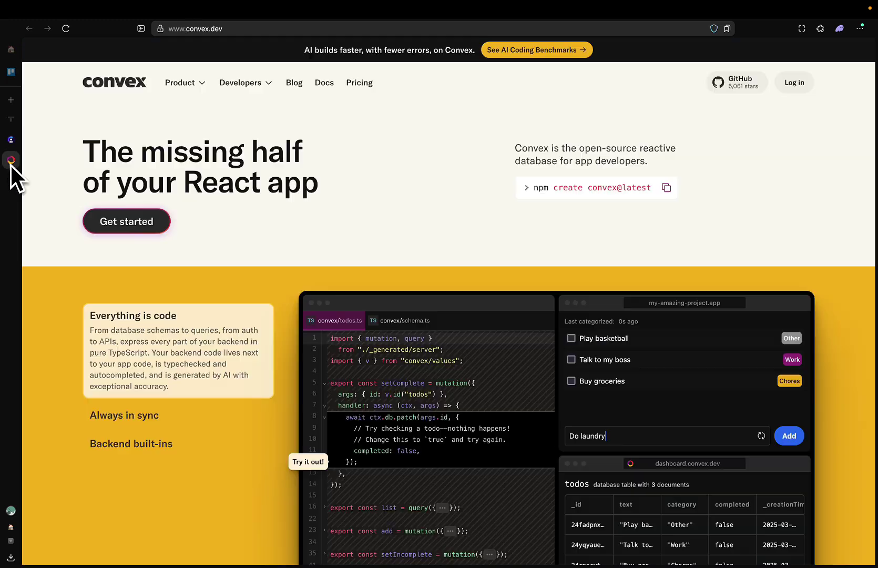
Log in to Convex with GitHub and create a project named 'Vite Polar Project'.
click(10, 160)
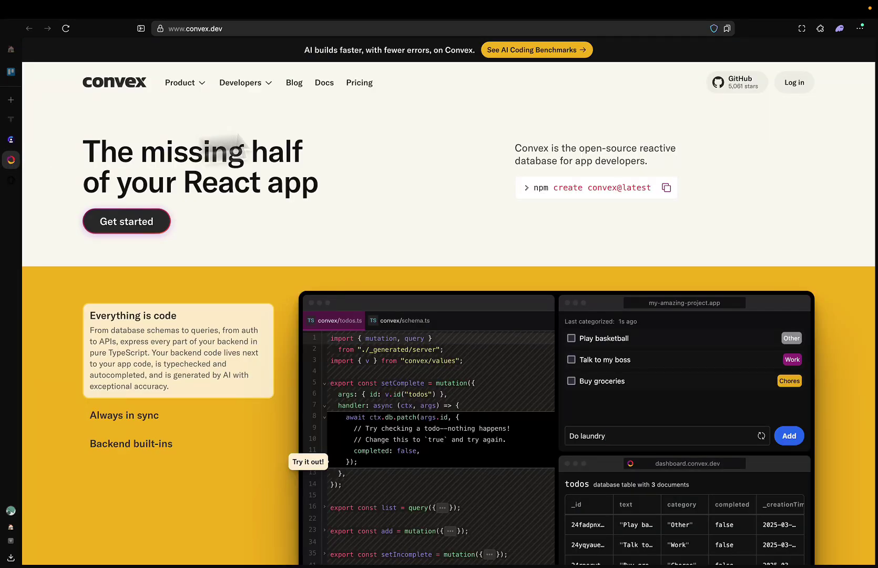
click(797, 87)
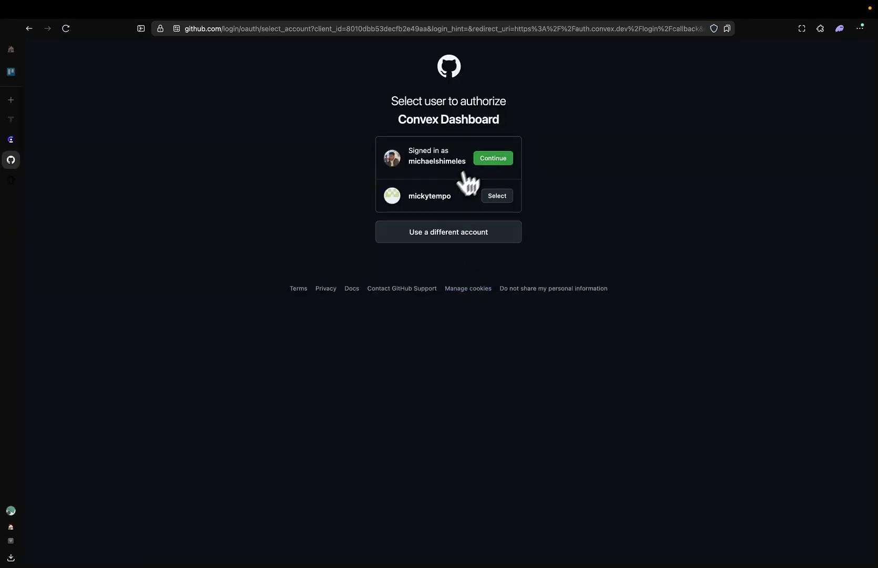
click(479, 160)
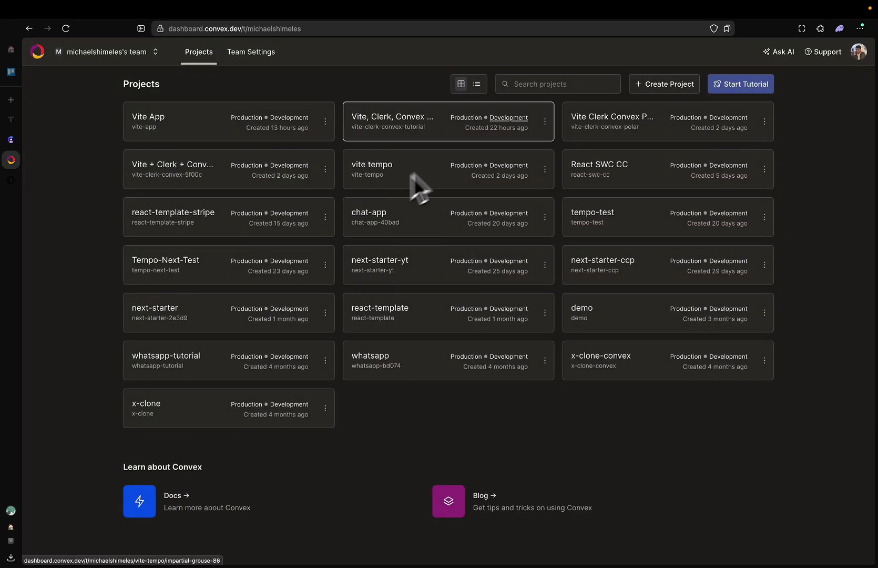
click(664, 87)
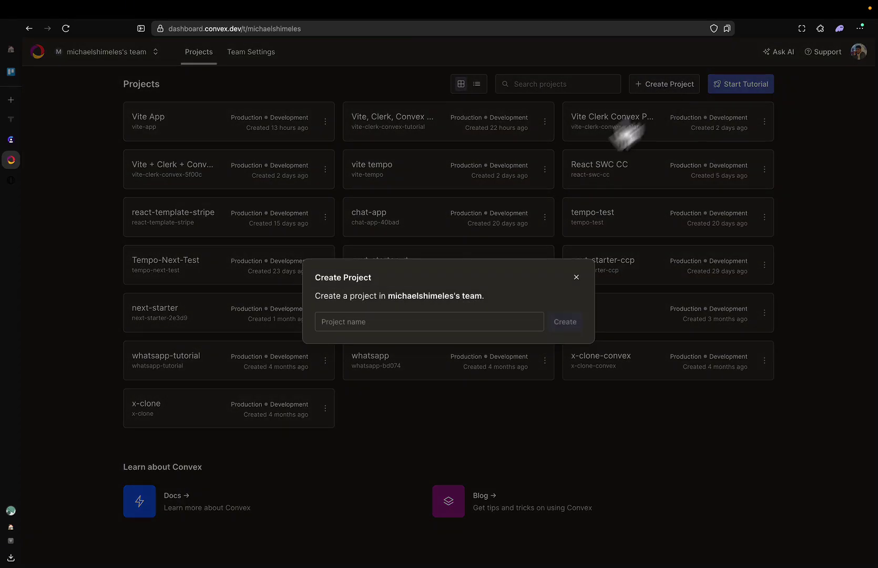
click(404, 319)
text(Vite Polar P)
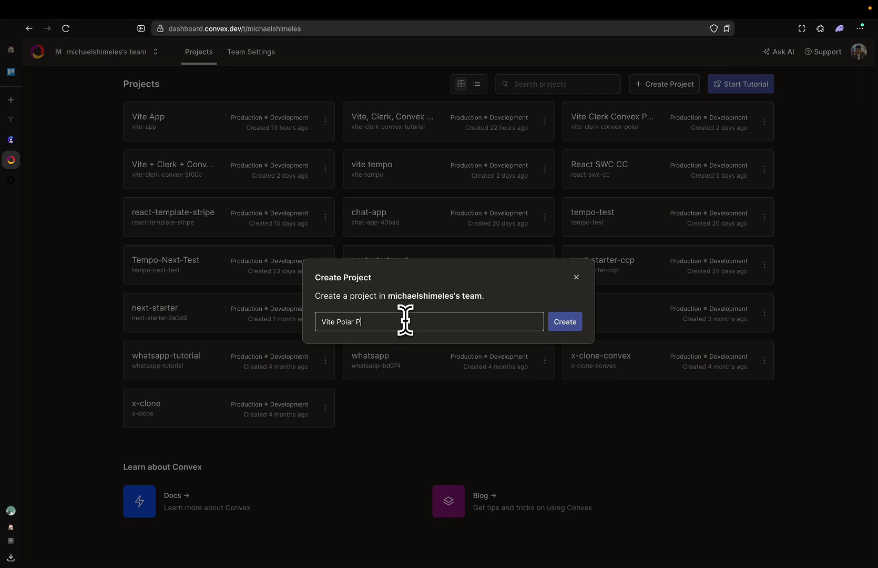
text(roject)
click(566, 322)
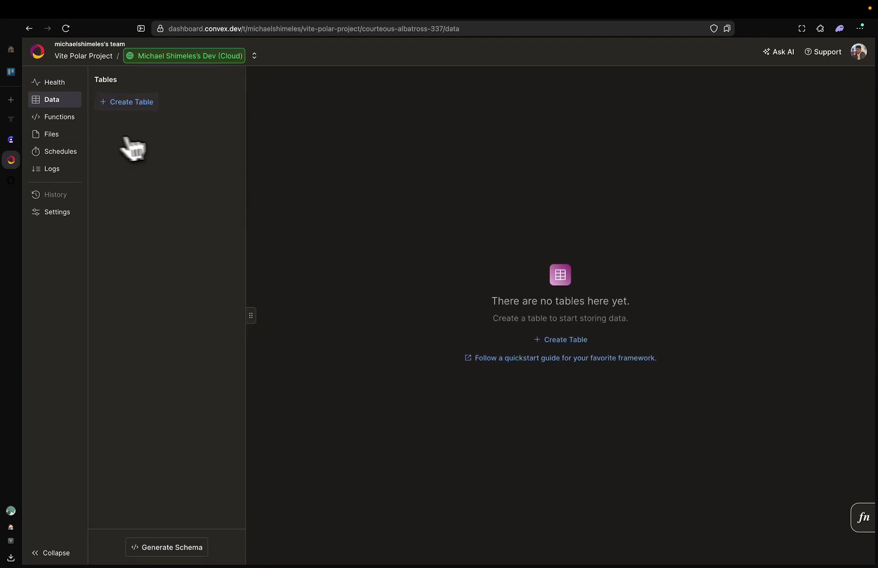
click(54, 212)
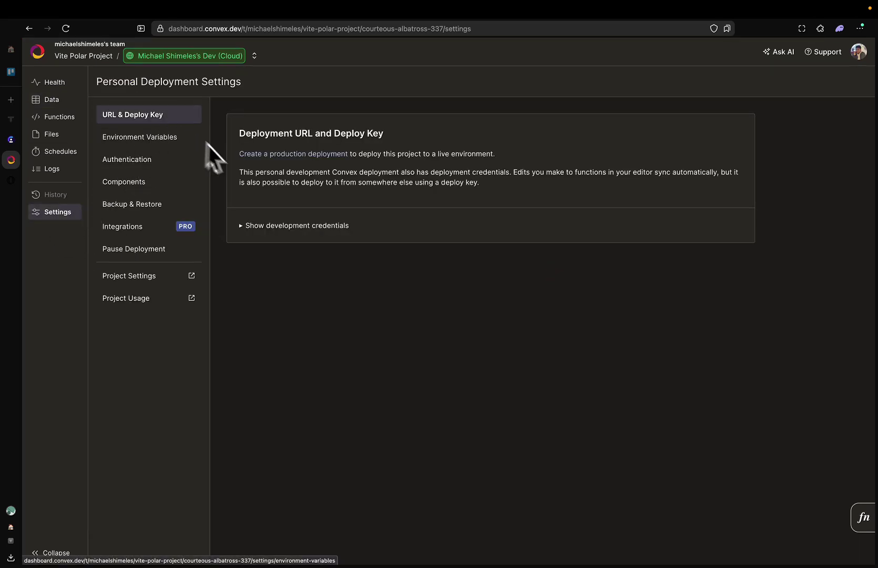
click(248, 226)
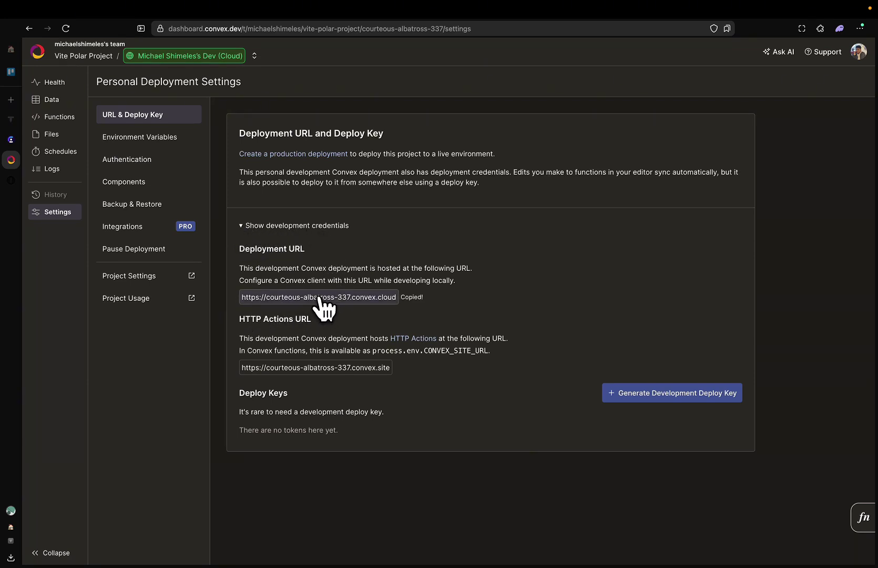
click(12, 120)
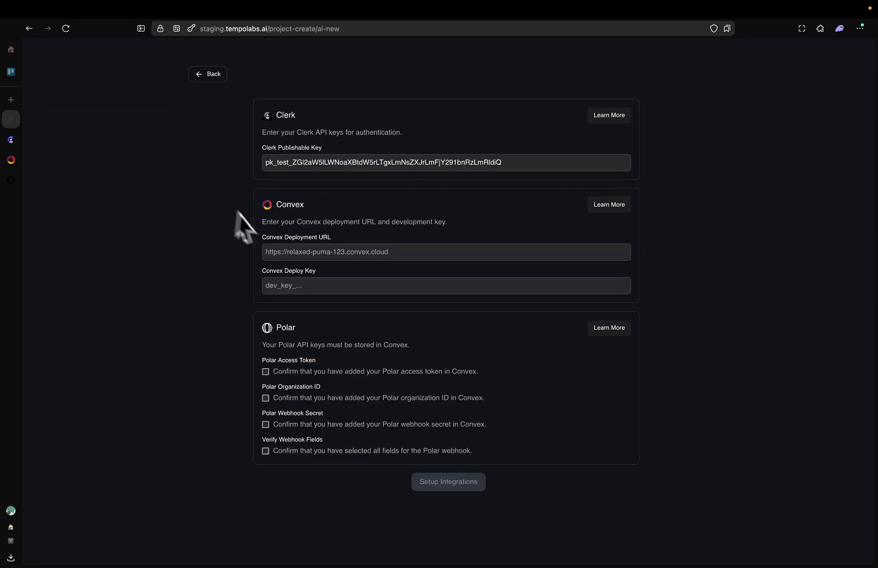
click(266, 248)
text(https://courteous-albatross-337.convex.cloud)
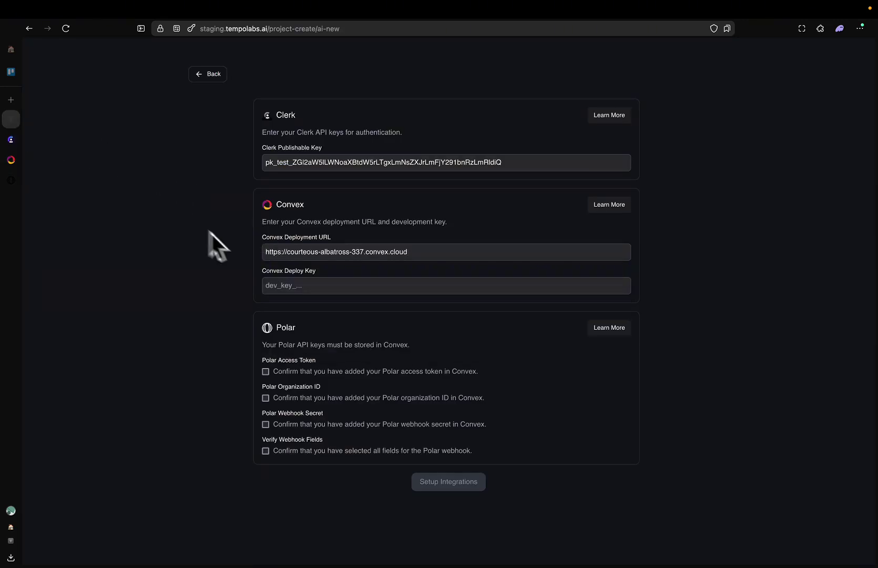
click(15, 157)
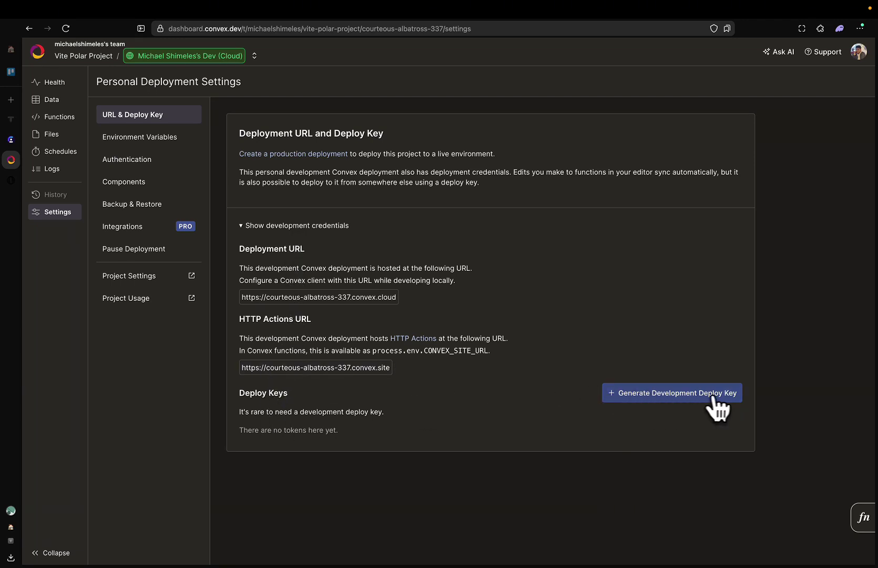
Generate a Convex development deploy key named Vite and paste it into Tempo's Convex Deploy Key field.
click(692, 401)
text(Vite)
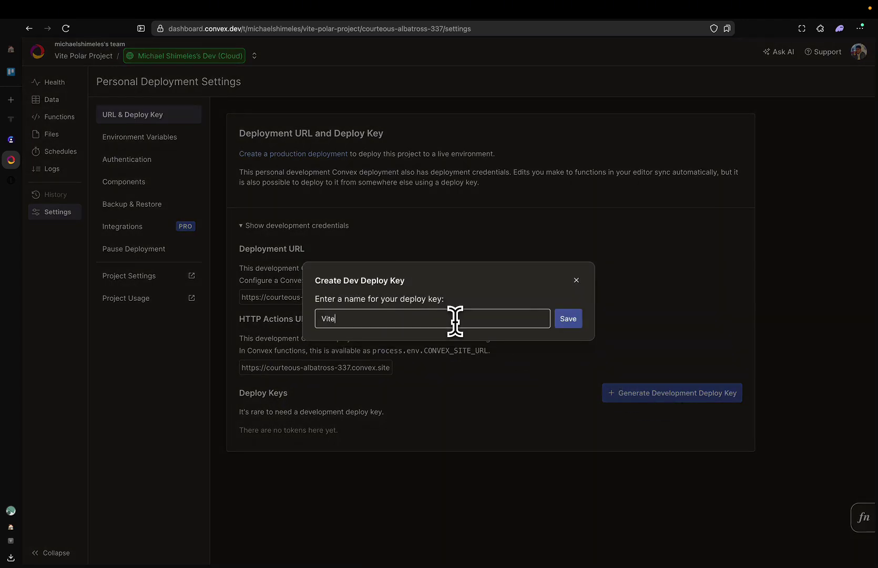
key(Return)
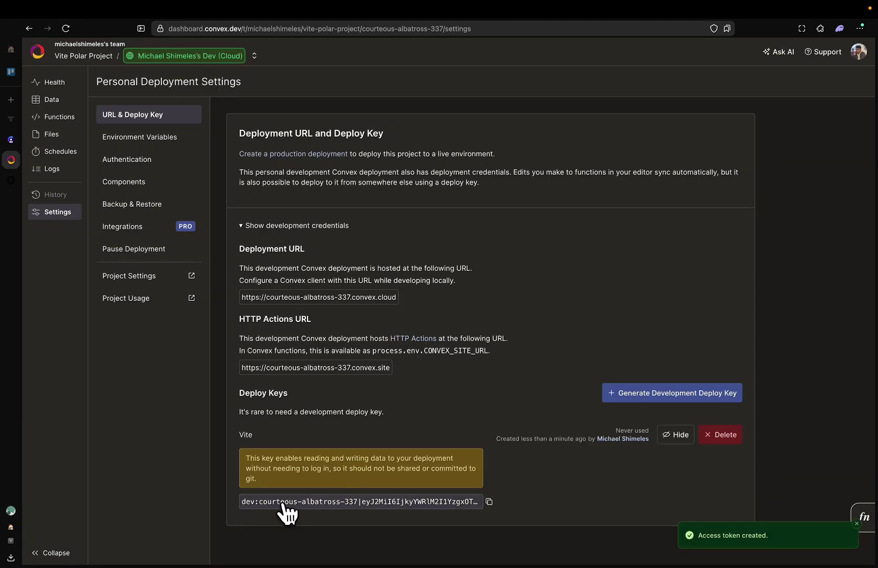
click(12, 121)
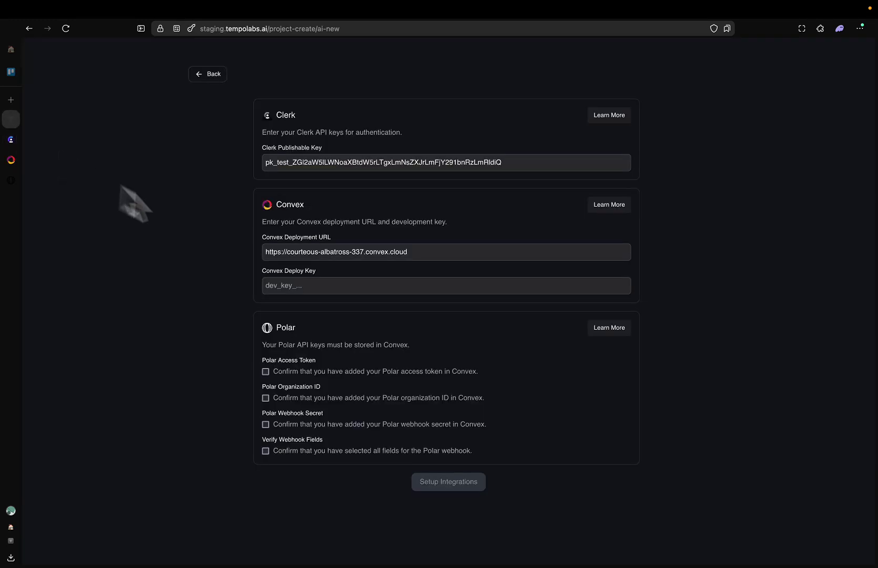
click(282, 283)
key(ctrl+v)
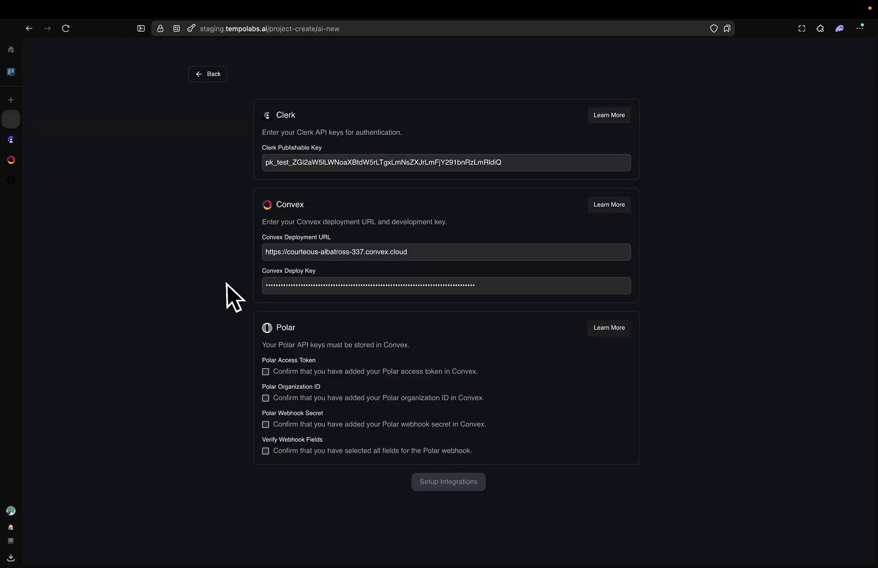
click(13, 160)
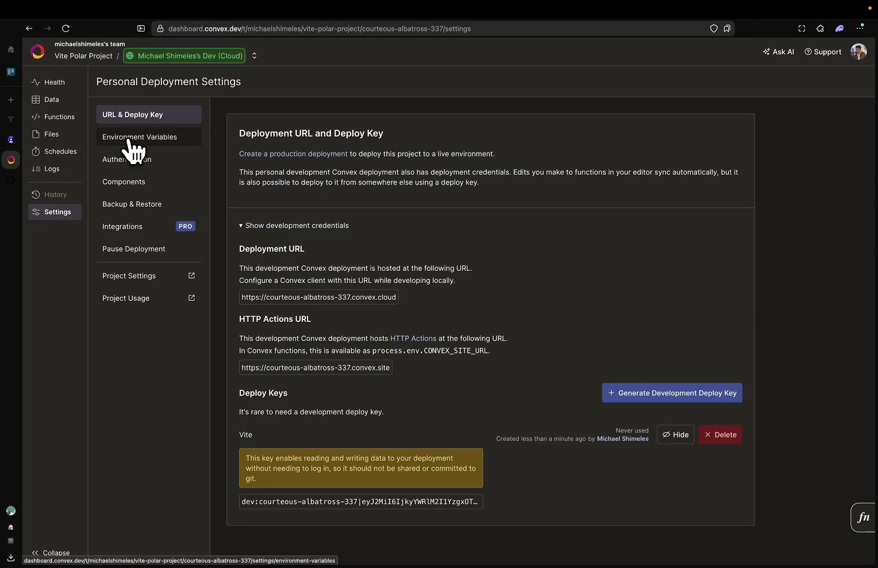
Open Convex's Environment Variables page and copy the Issuer URL from Clerk's convex JWT template.
click(150, 138)
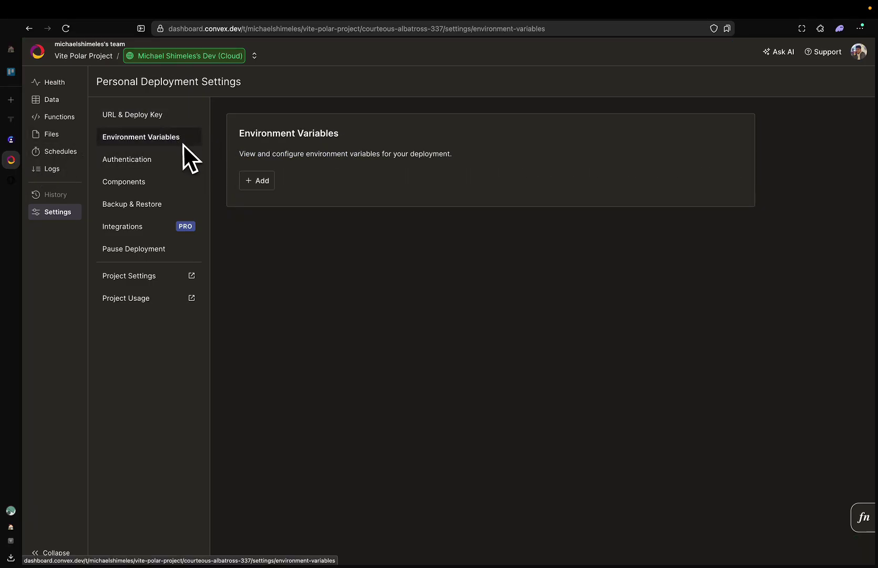
click(11, 140)
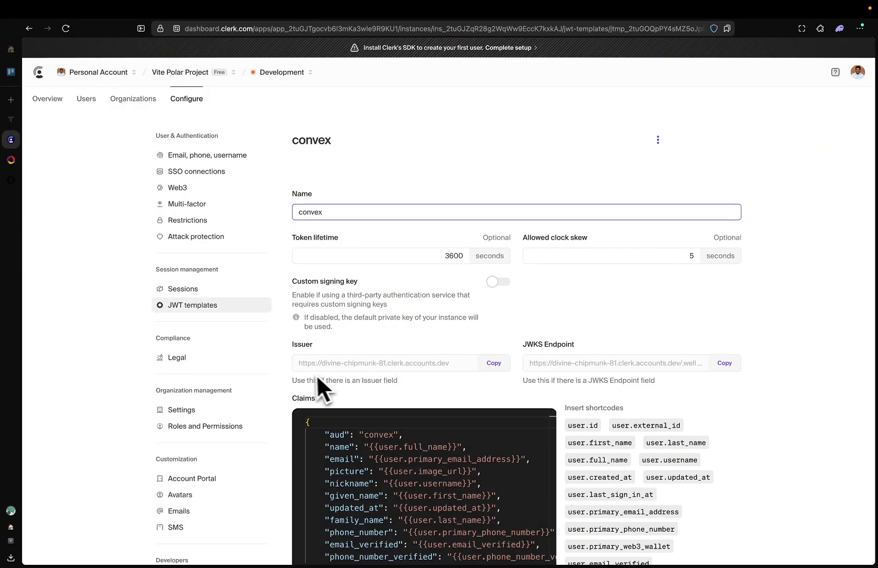
double_click(298, 346)
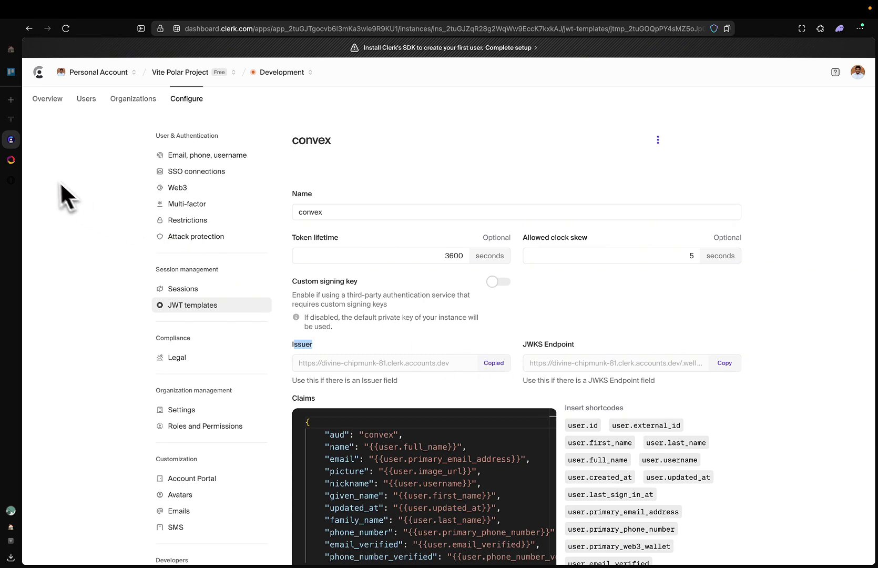
click(14, 162)
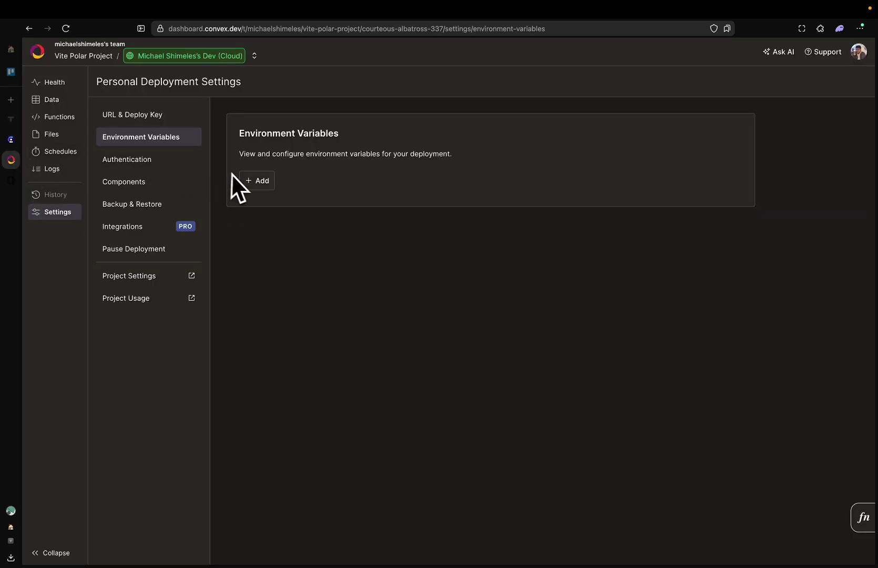
Save a Convex environment variable CLERK_SIGNING_KEY whose value is the Clerk issuer URL.
click(257, 181)
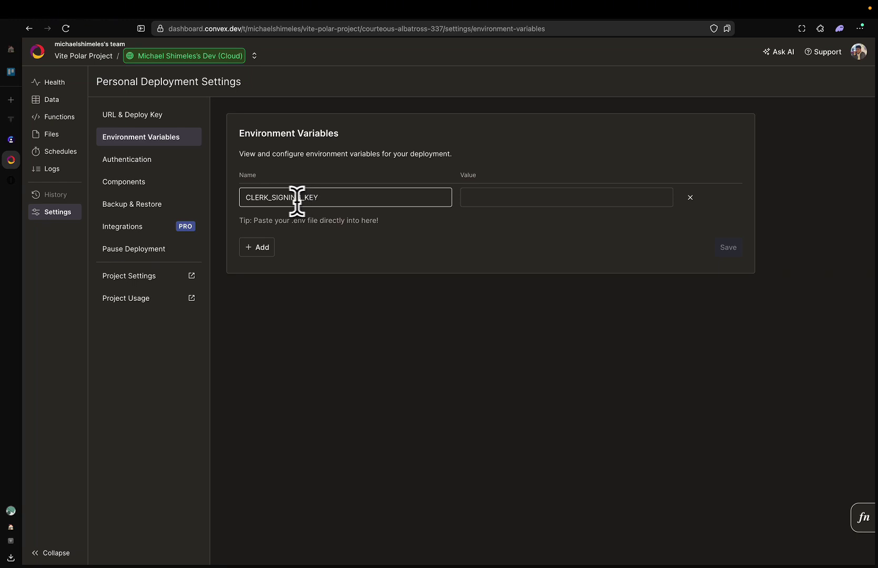
double_click(386, 196)
click(386, 196)
click(497, 203)
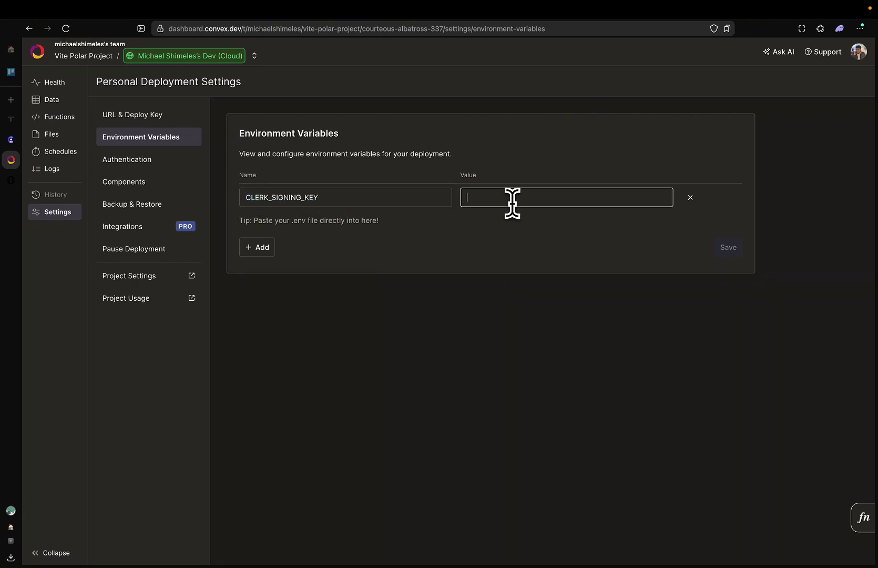
key(super+v)
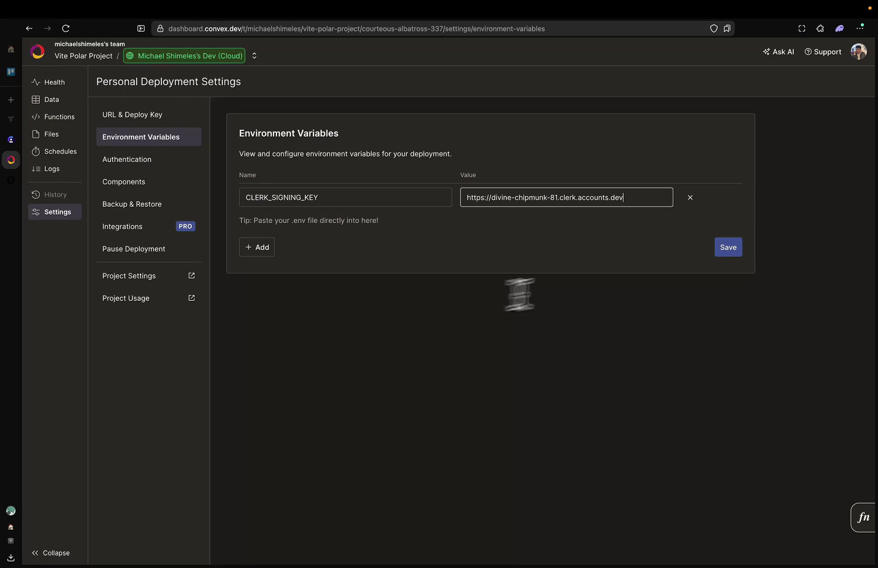
click(728, 247)
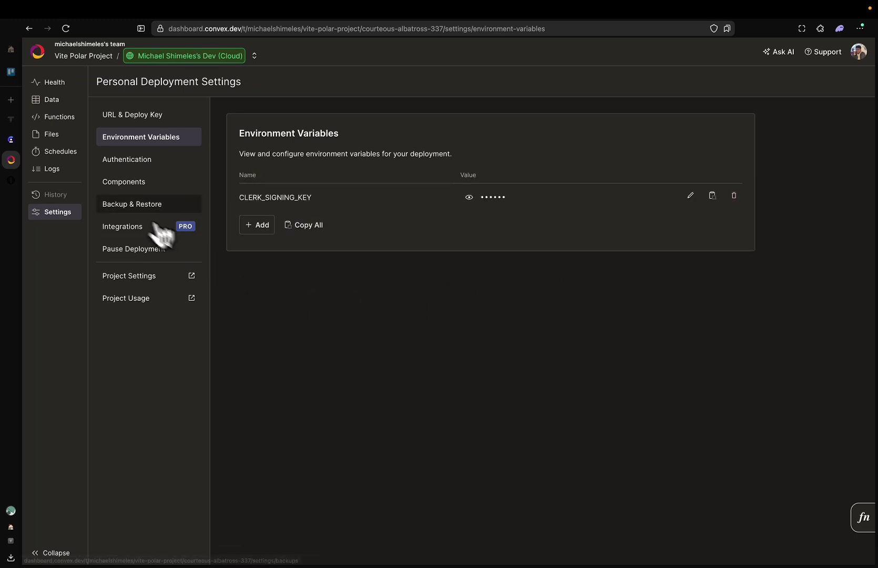
click(12, 120)
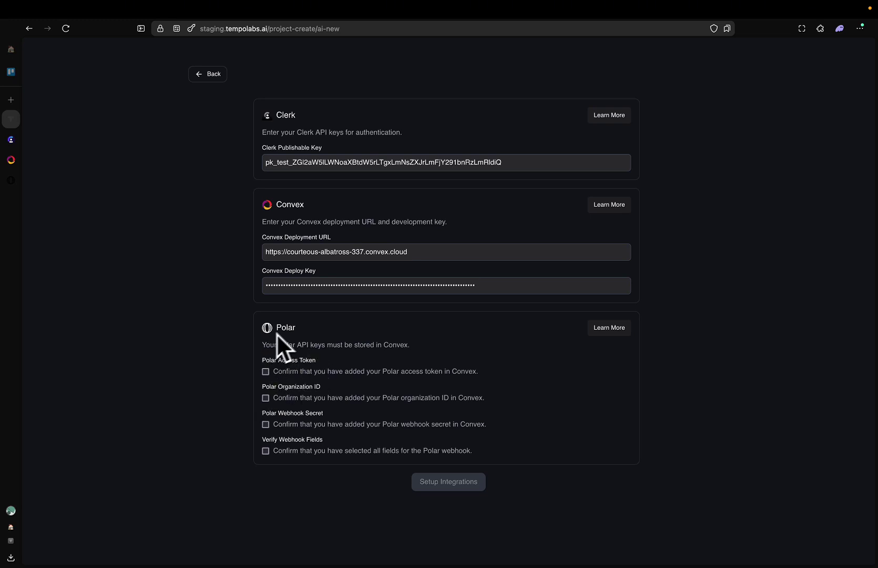
Switch to the Polar sandbox site at sandbox.polar.sh.
click(11, 180)
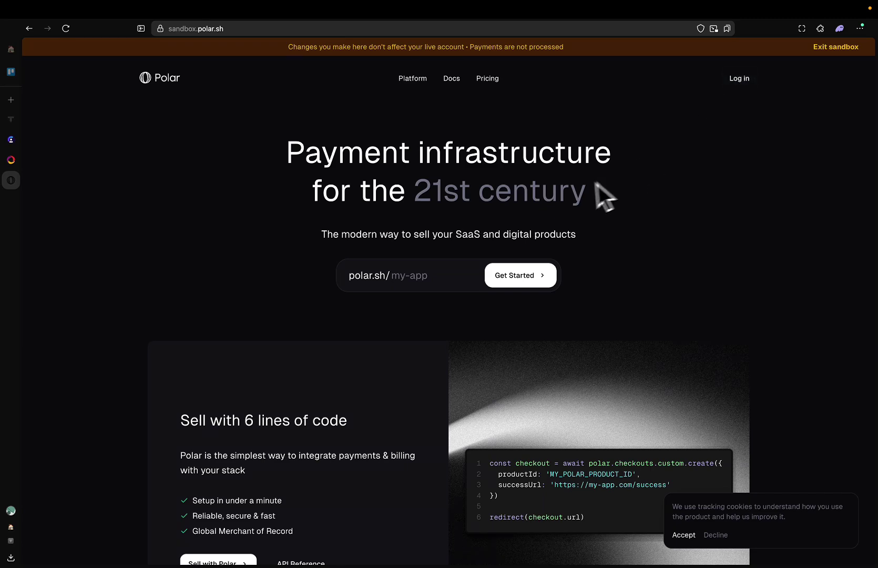
Log in to Polar sandbox with GitHub and create the organization 'Vite Polar SAAS'.
click(740, 79)
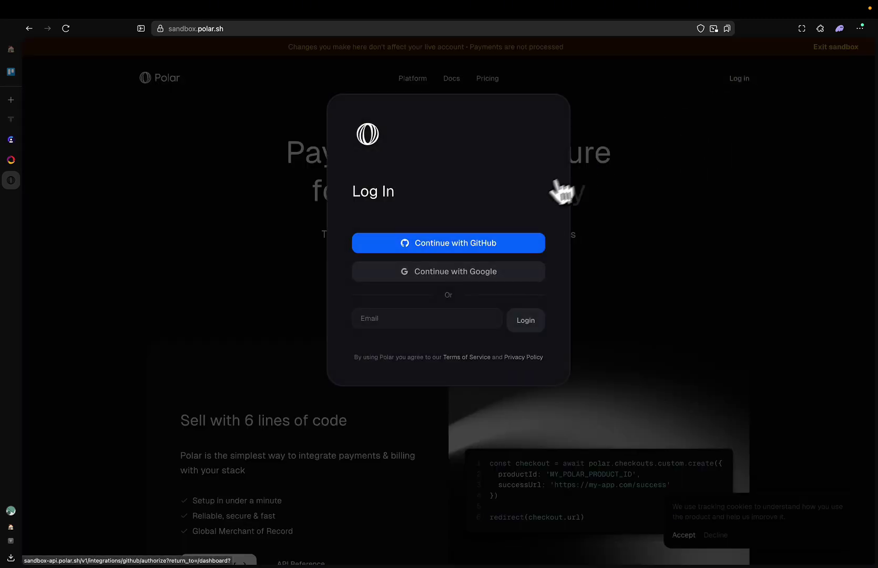
click(441, 249)
click(493, 158)
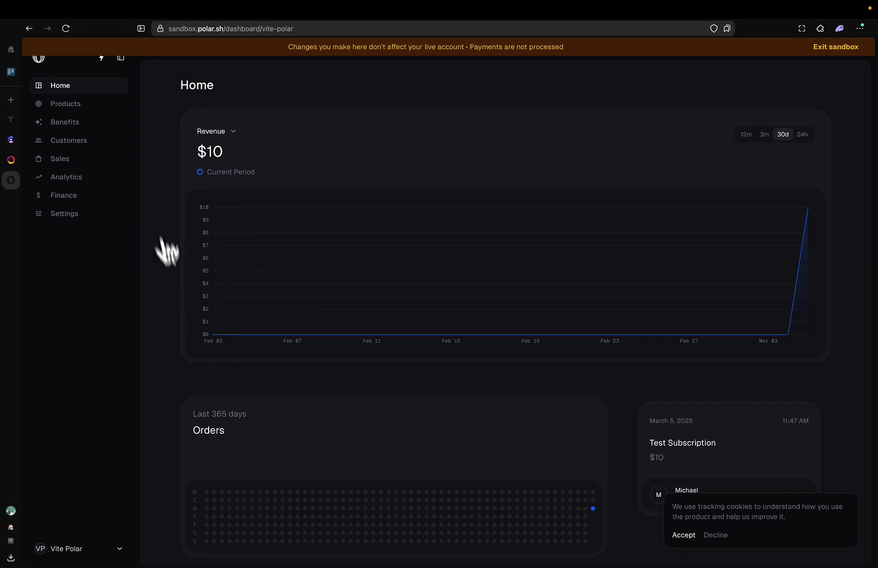
click(79, 549)
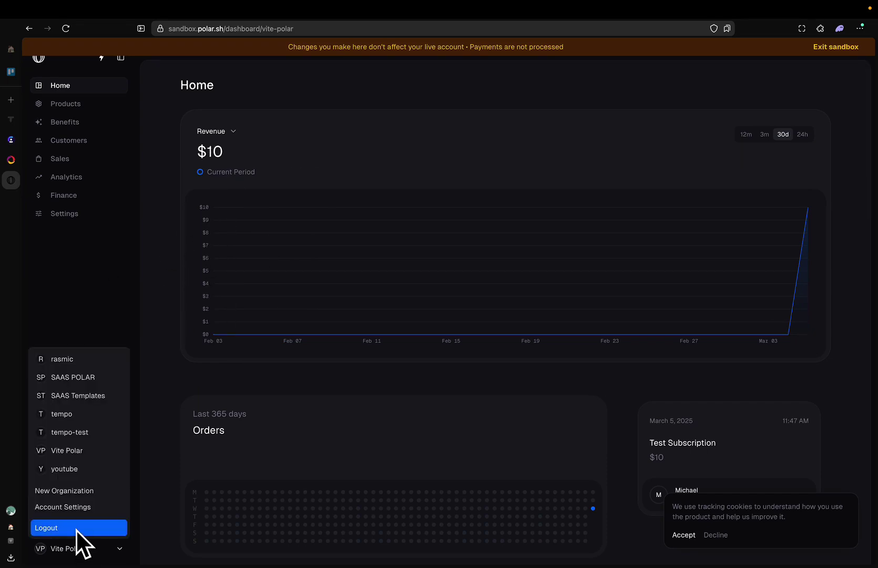
click(77, 494)
click(307, 246)
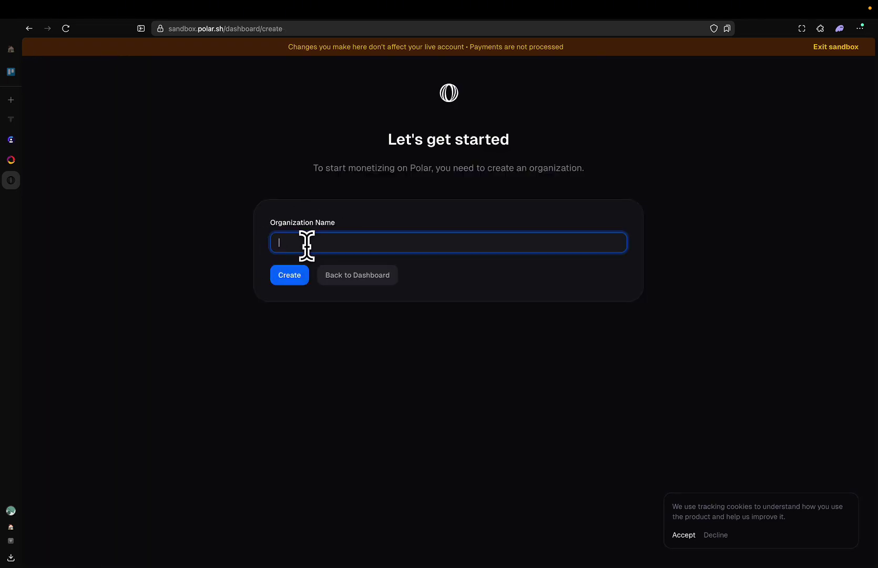
text(Vite Polar SAAS)
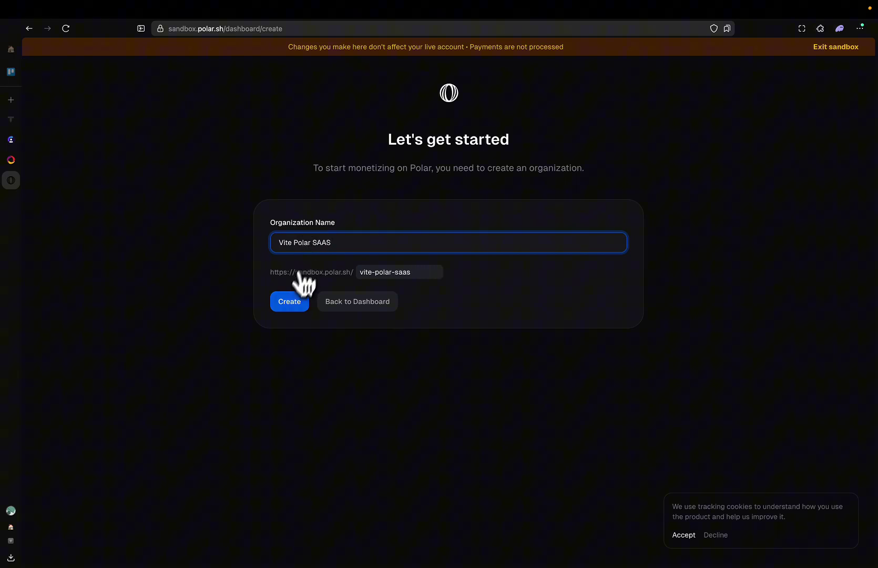
click(289, 302)
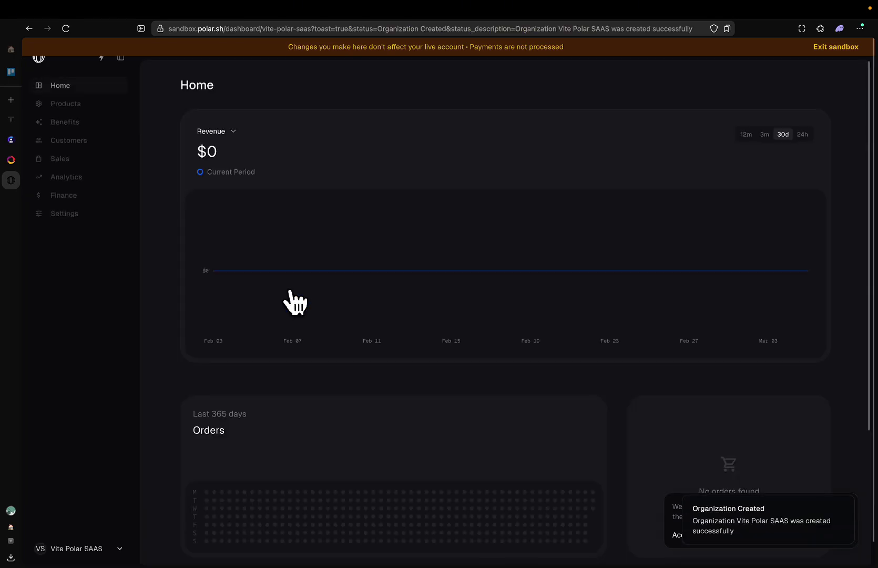
Copy the organization identifier from its settings and return to Convex's environment variables.
click(85, 218)
click(787, 159)
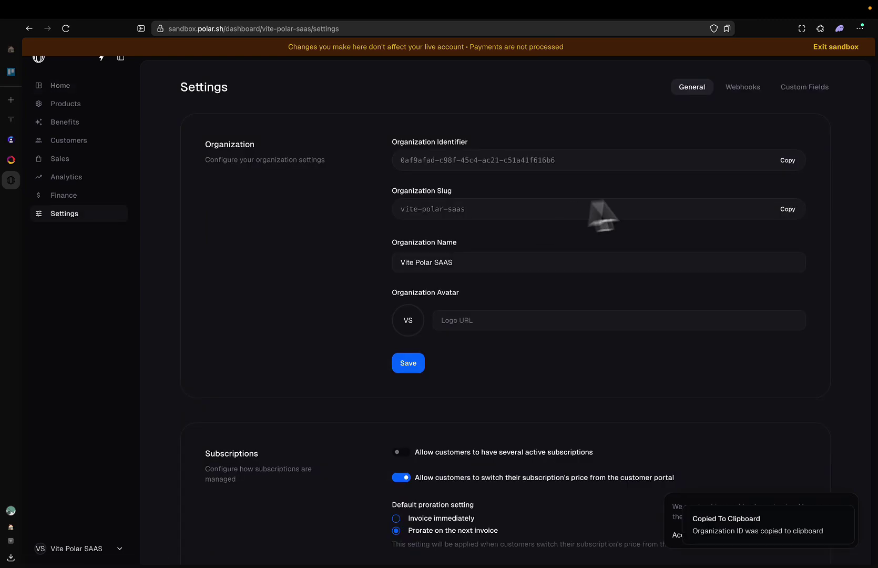
click(789, 162)
click(12, 161)
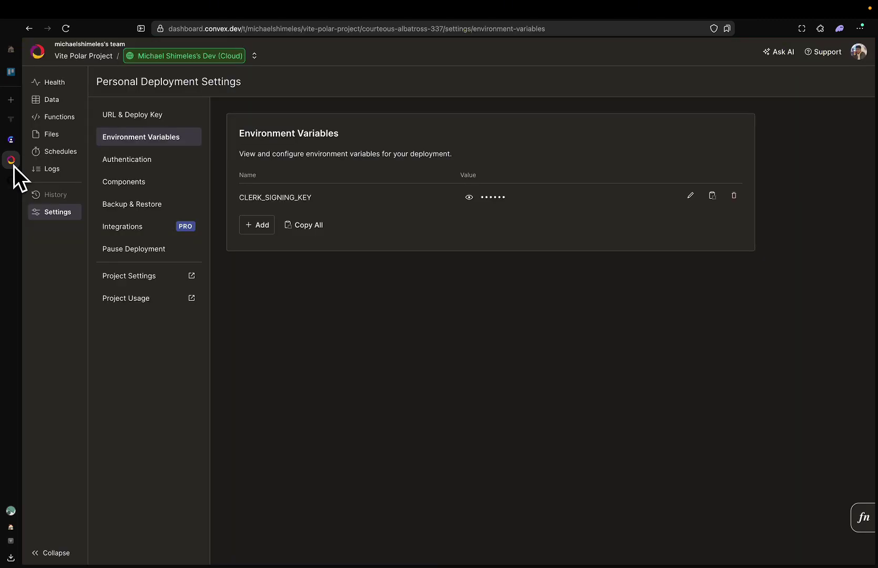
Add a Convex variable POLAR_ORGANIZATION_ID holding the pasted Polar organization ID, plus an empty row.
click(157, 140)
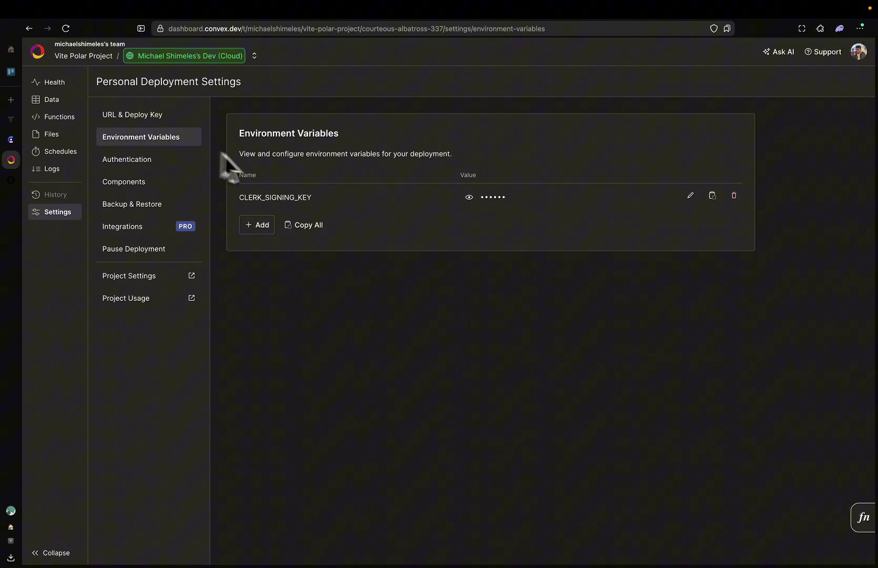
click(256, 226)
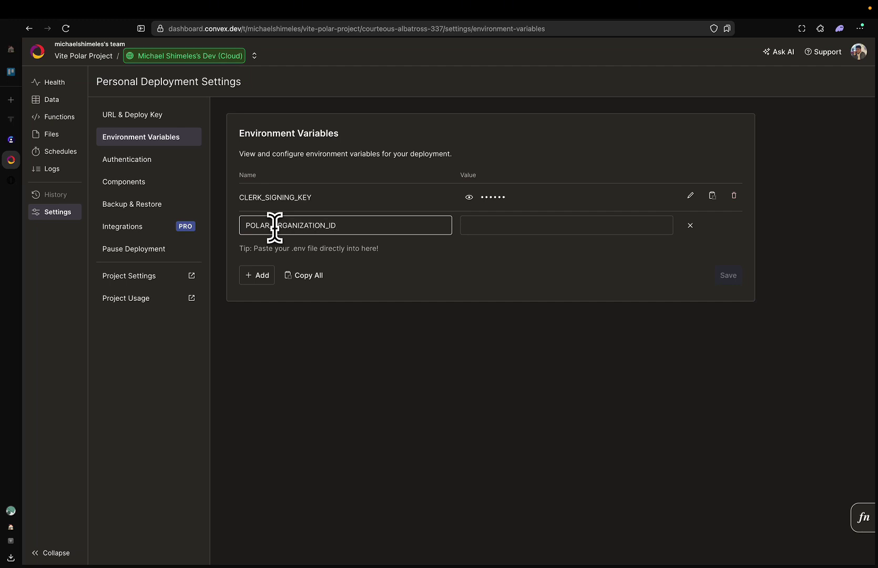
drag(245, 225, 382, 228)
click(382, 228)
click(492, 227)
key(ctrl+v)
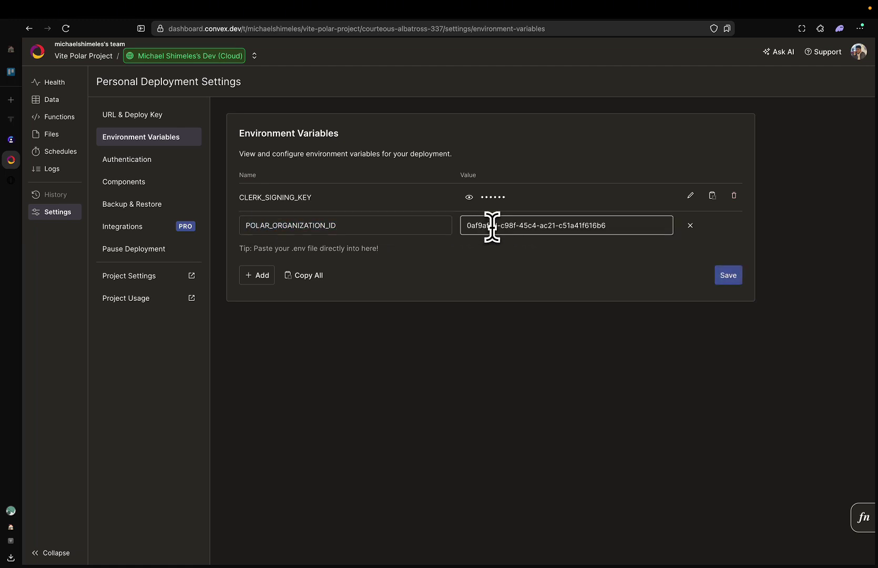
click(258, 275)
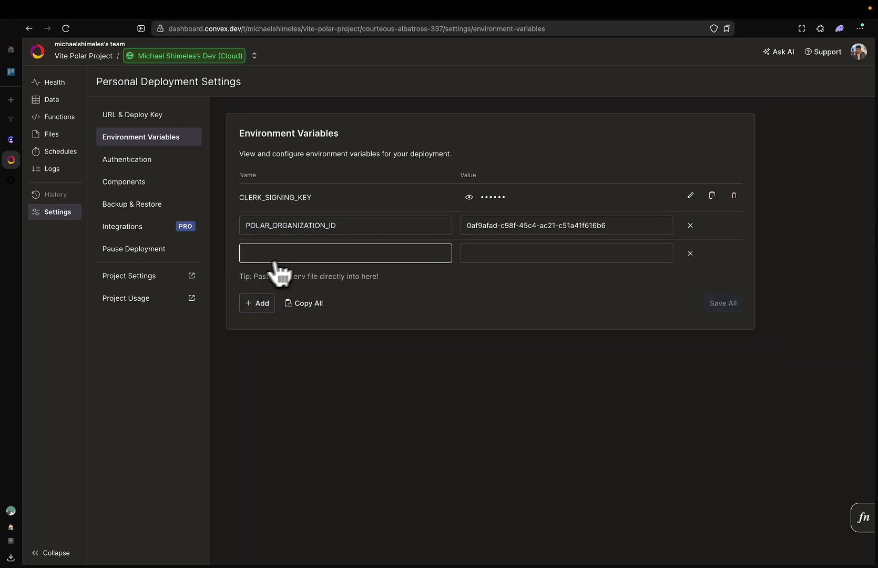
Create a Polar organization access token named Vite with no expiration and all scopes, and copy it.
click(11, 180)
scroll(389, 304, down, 3)
scroll(400, 301, down, 4)
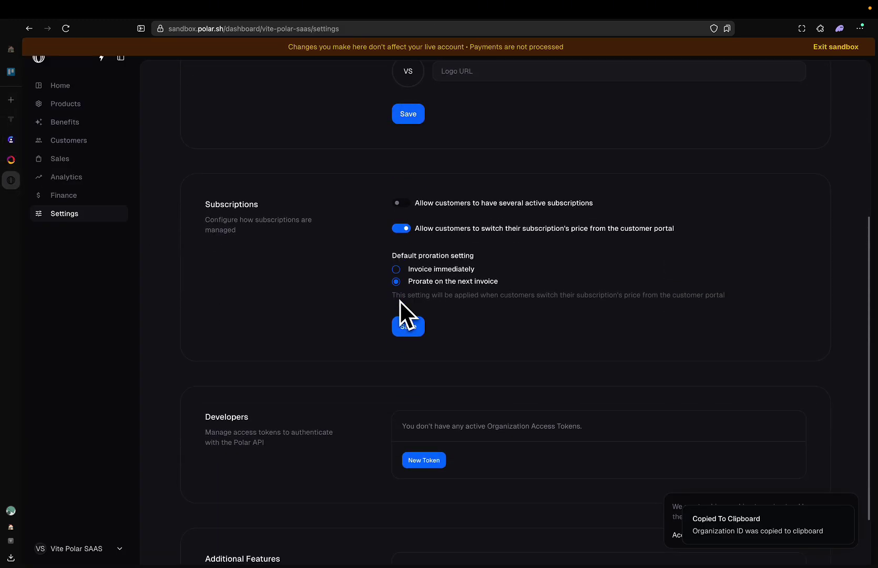
double_click(210, 326)
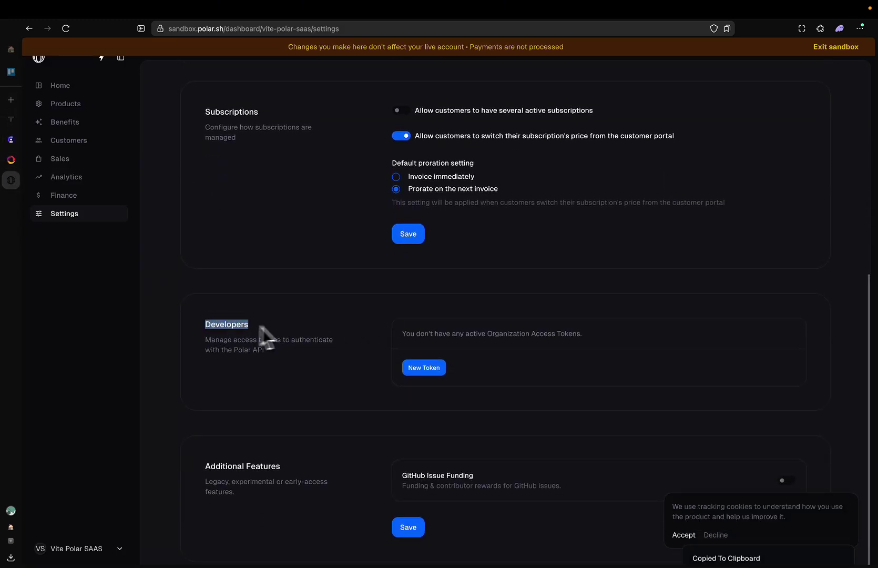
click(422, 368)
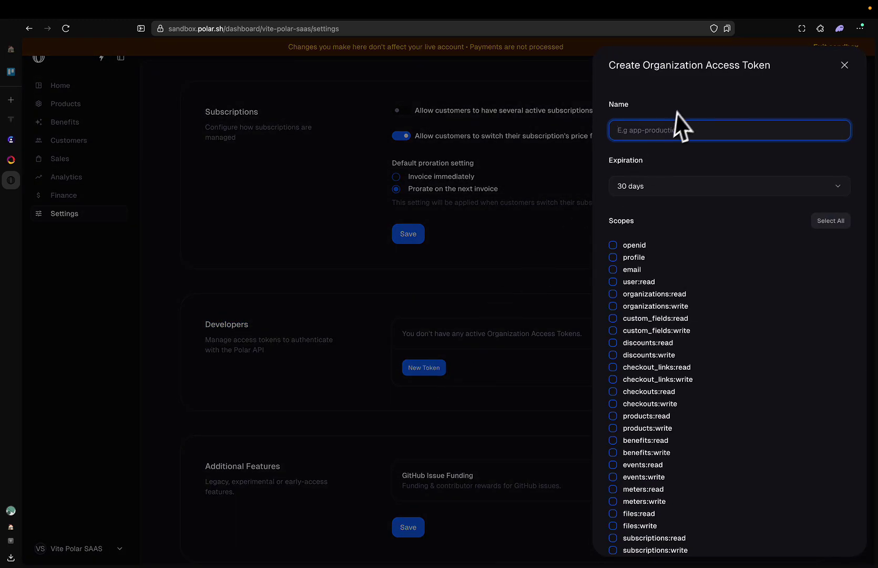
text(Vite)
click(669, 187)
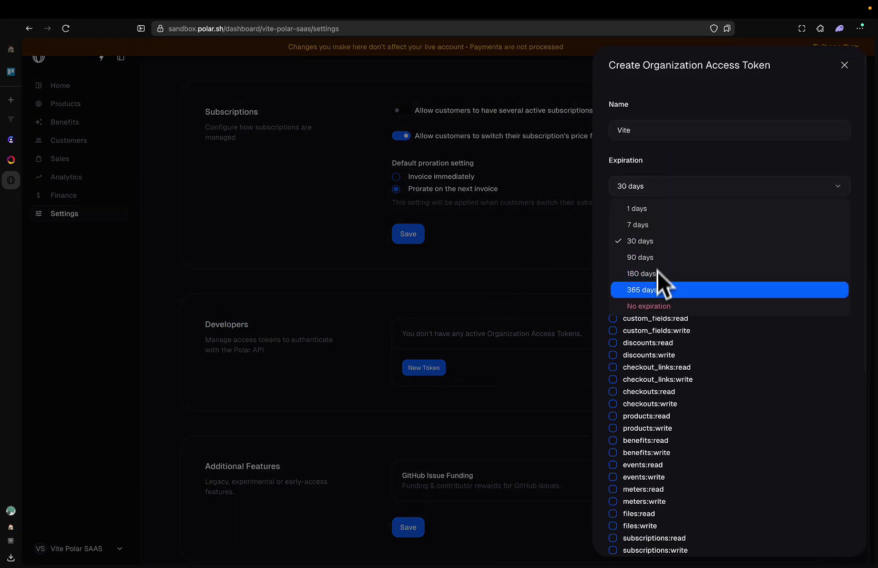
click(654, 304)
click(827, 229)
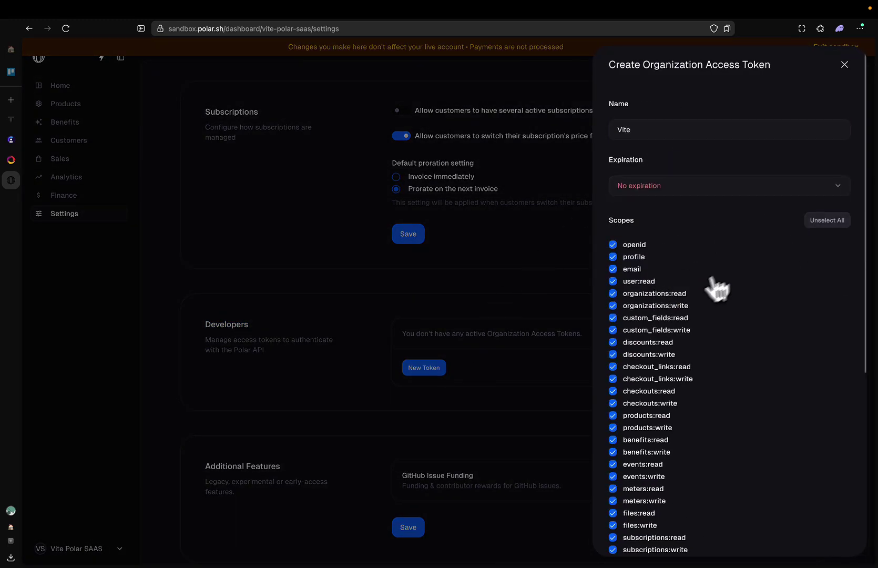
scroll(696, 300, down, 5)
click(630, 532)
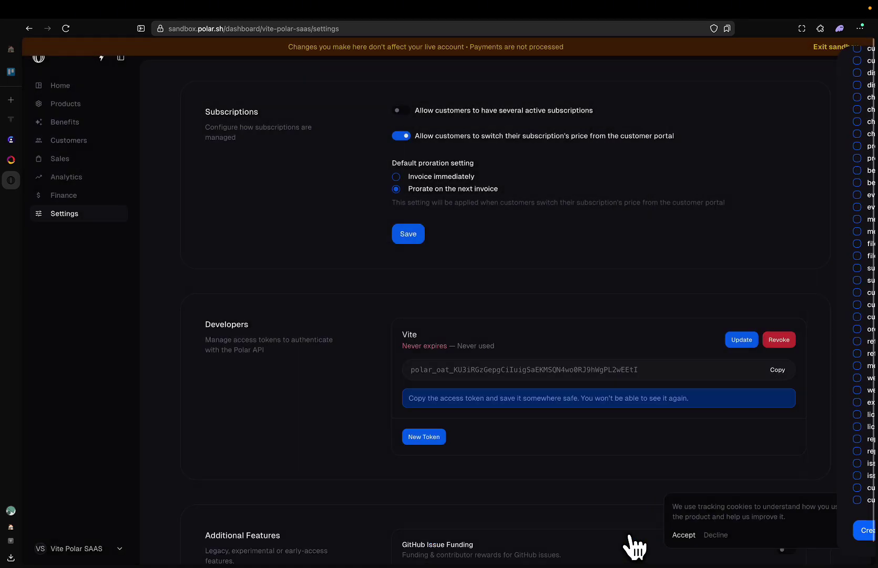
click(781, 369)
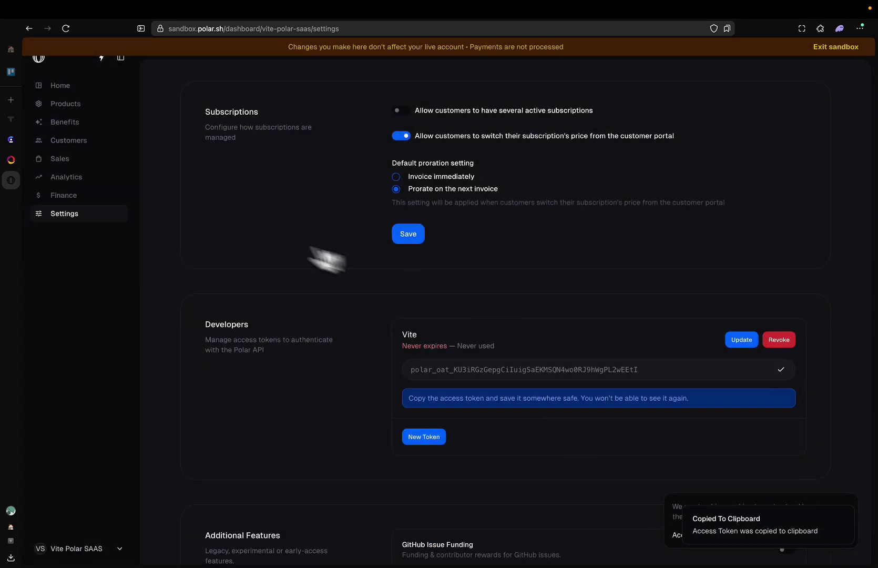
Add a POLAR_ACCESS_TOKEN variable in Convex holding the pasted Polar access token.
click(11, 159)
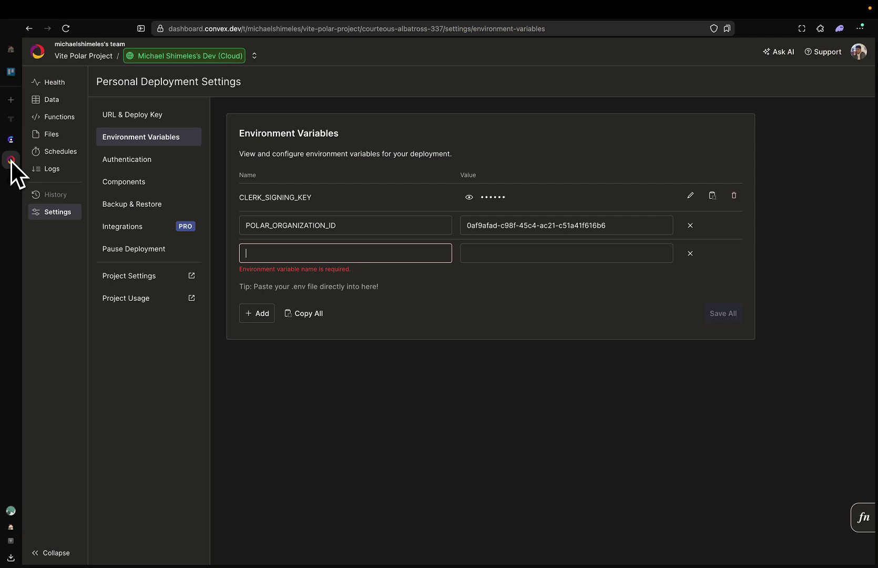
text(POLAR_ACCESS_TOKEN)
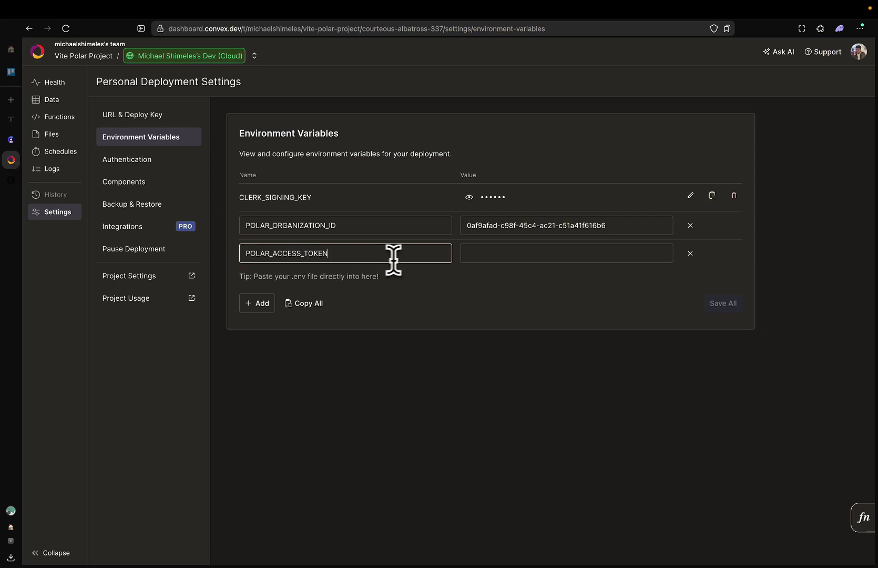
click(537, 255)
key(super+v)
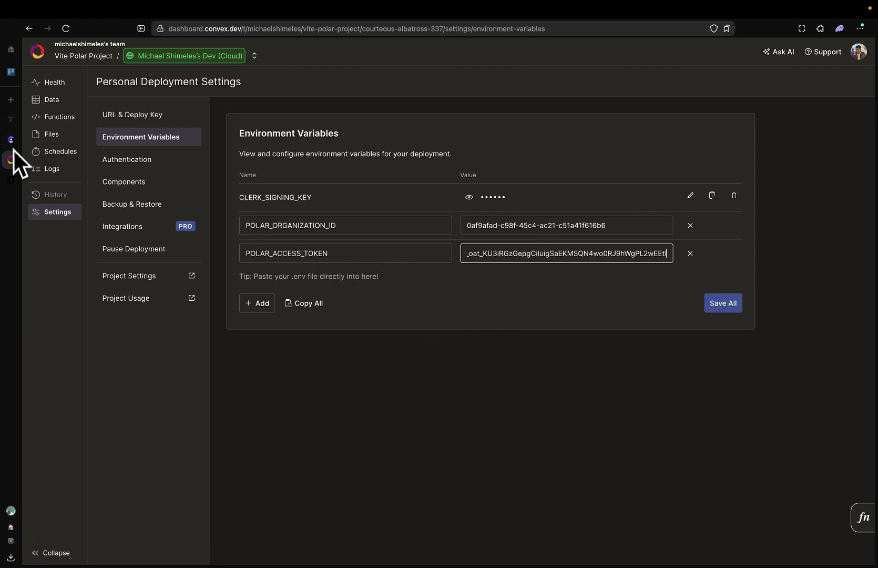
click(11, 180)
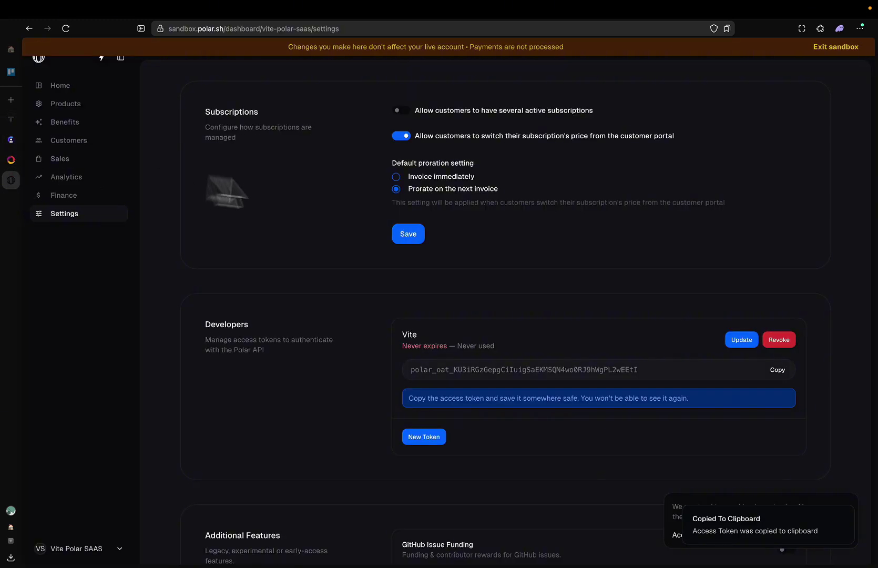
Open Polar's Webhooks settings and start a new webhook endpoint.
scroll(420, 226, up, 7)
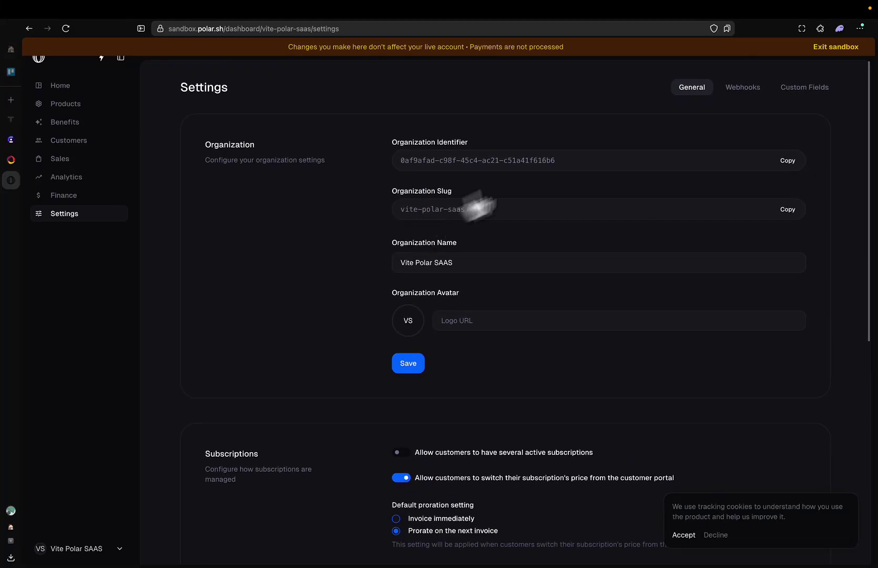
click(732, 90)
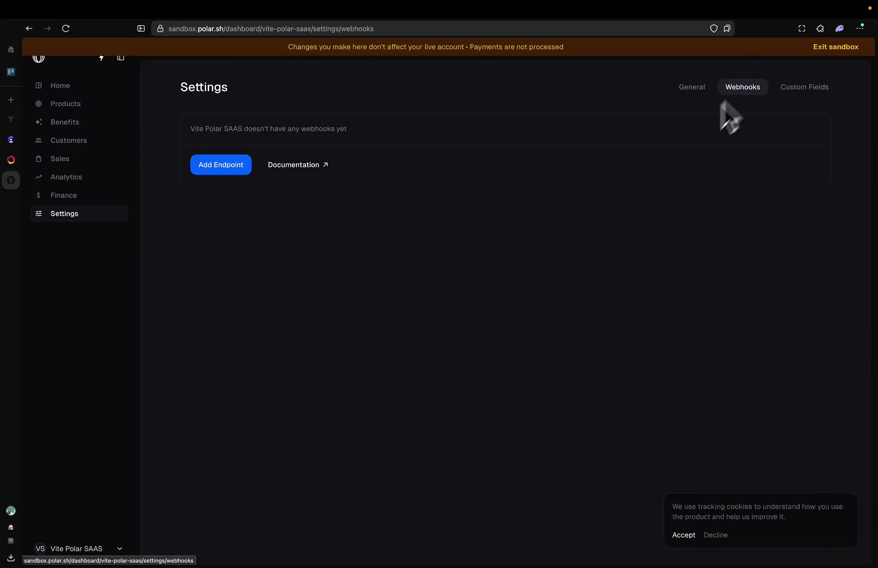
click(214, 170)
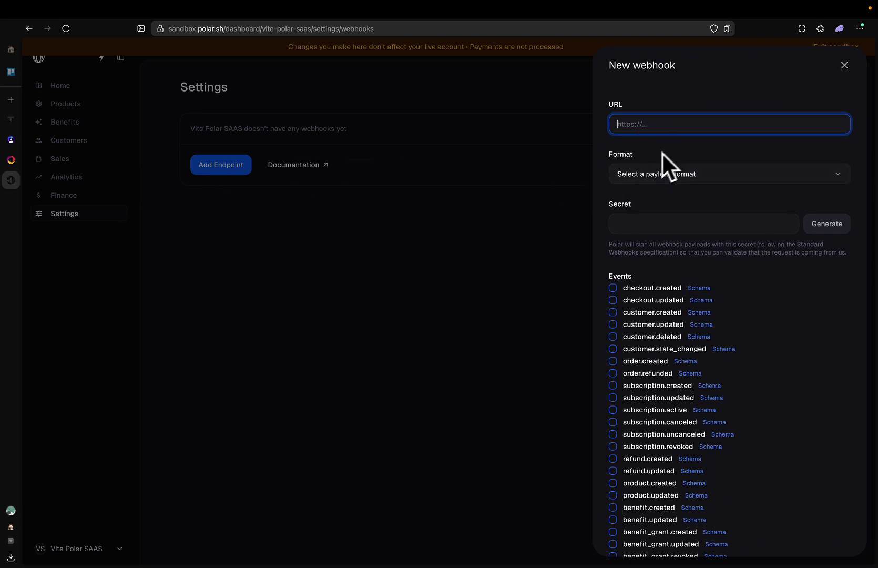
click(11, 160)
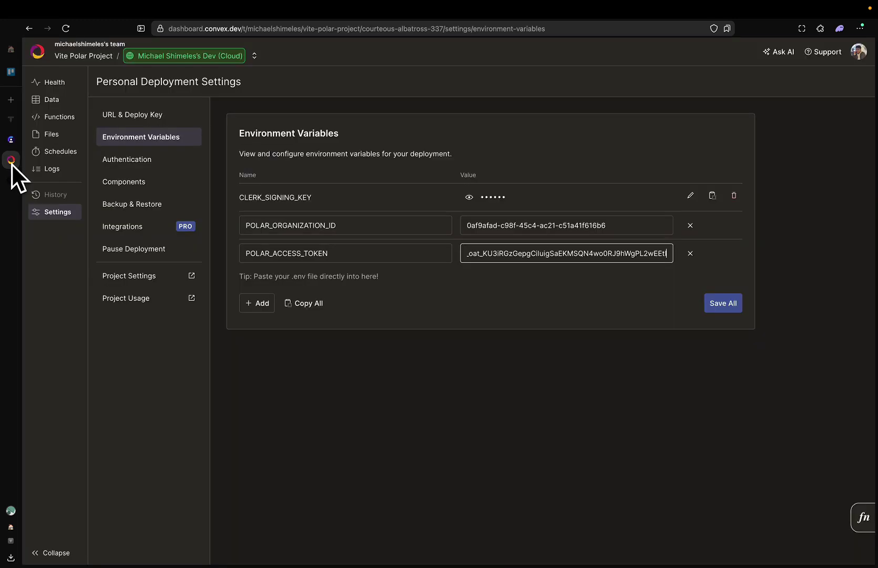
Save all Convex environment variables and reveal the development credentials' HTTP Actions URL.
click(725, 306)
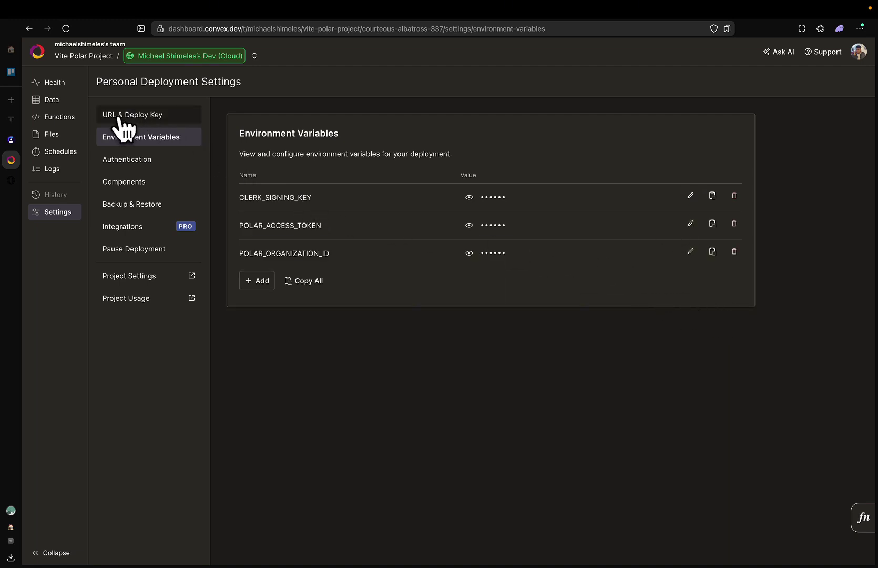
click(141, 116)
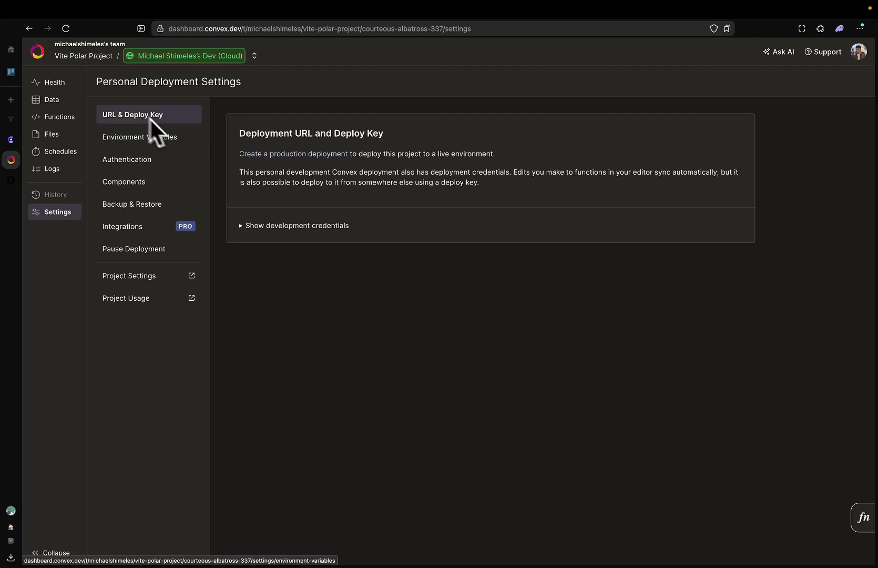
click(246, 231)
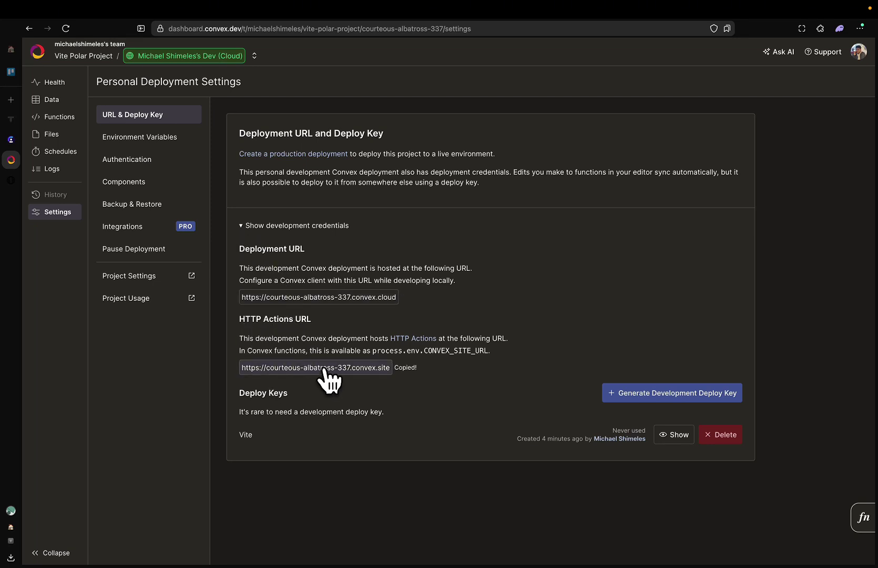
click(11, 139)
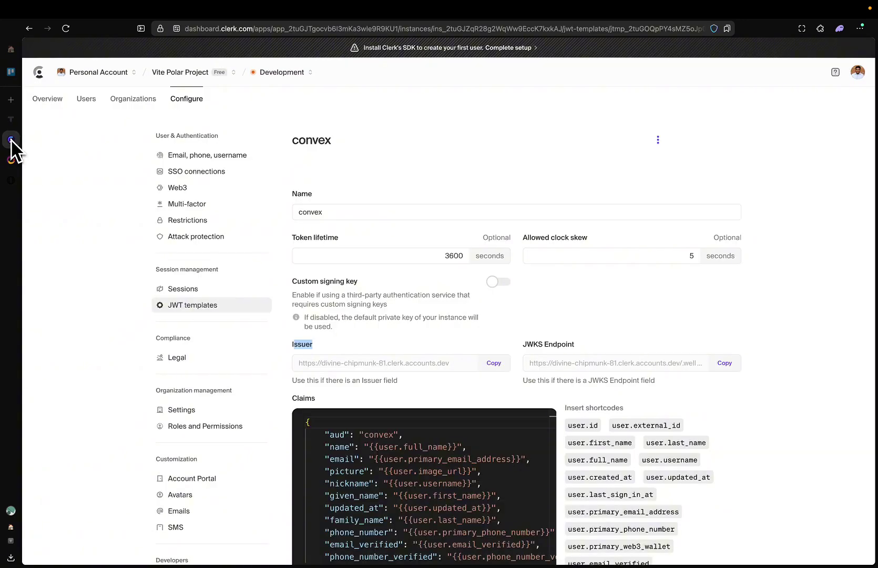
click(11, 178)
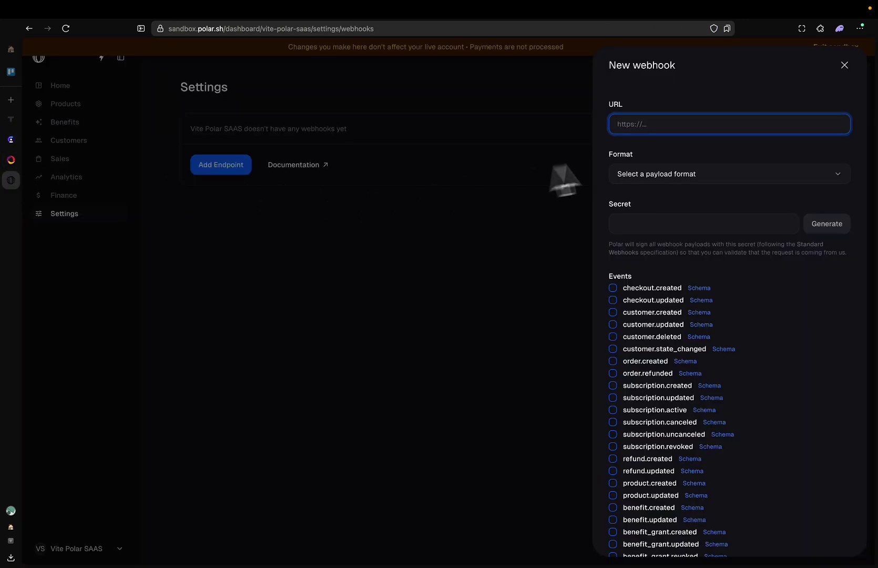
Set the webhook URL to the Convex HTTP Actions URL with /payments/webhook, using Raw format.
key(super+v)
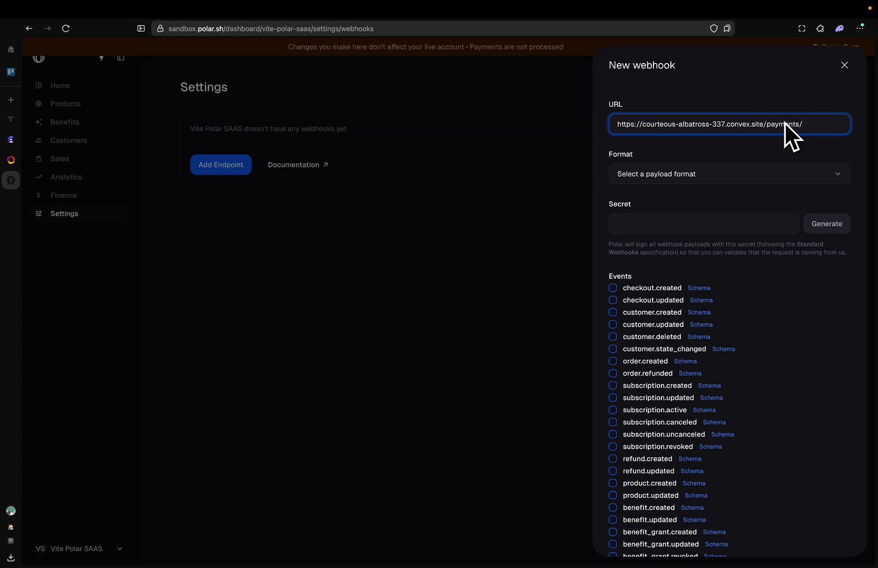
text(webhook)
drag(764, 124, 821, 130)
click(787, 139)
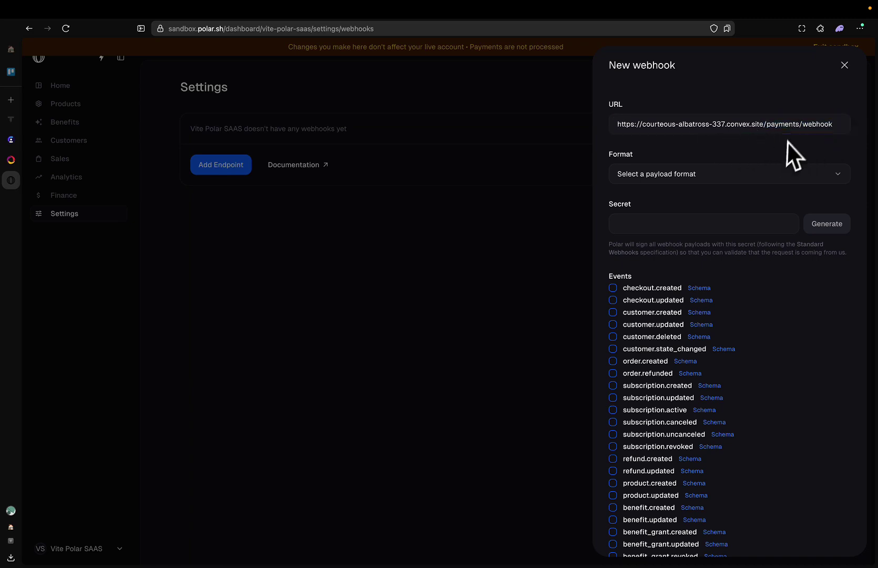
click(654, 174)
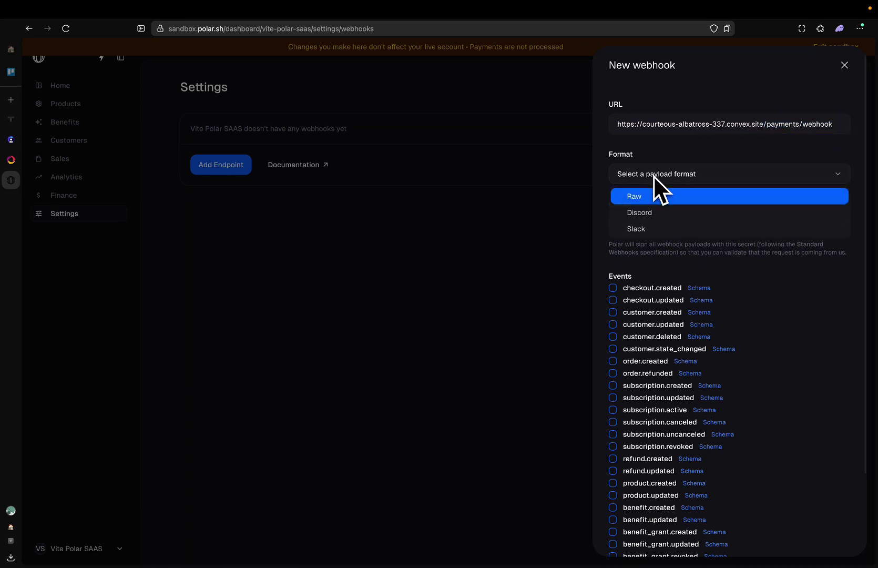
click(649, 198)
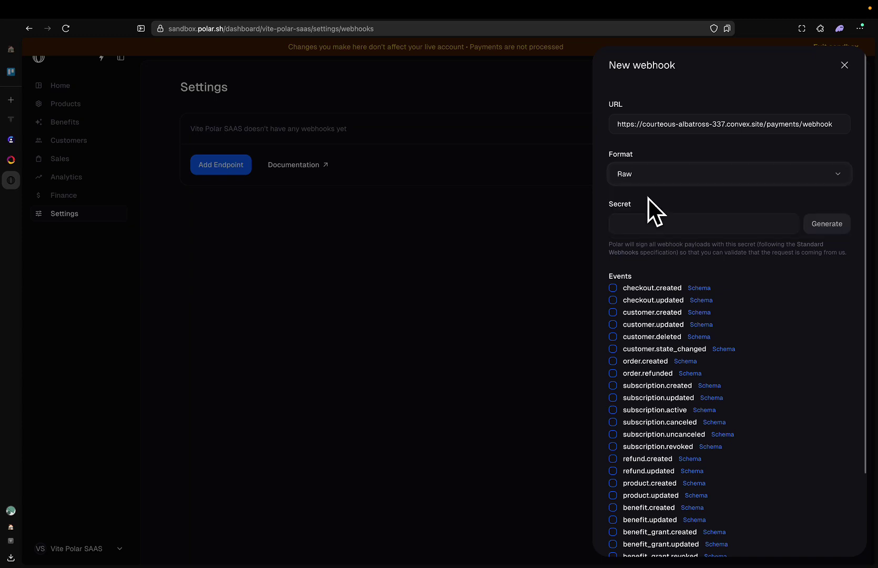
Generate and copy a signing secret, subscribe to every event, and create the webhook endpoint.
click(827, 225)
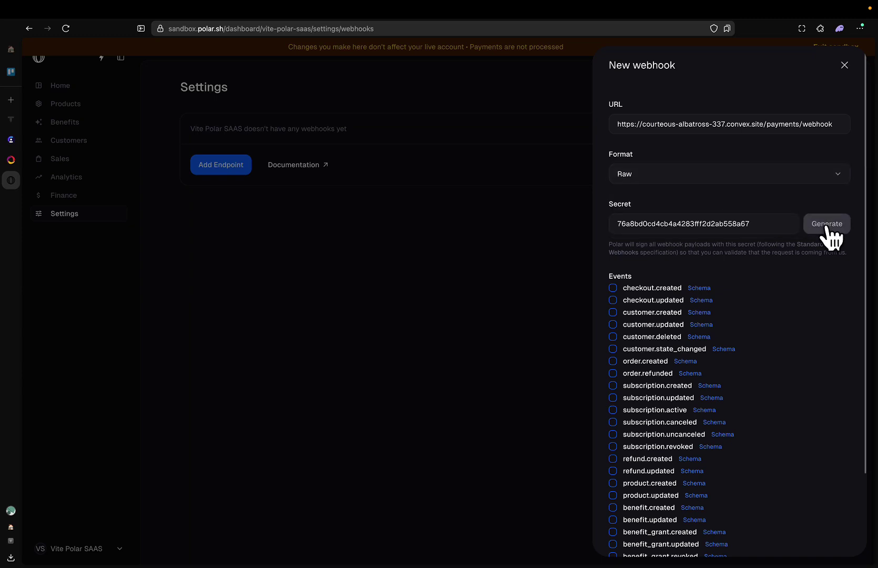
click(614, 288)
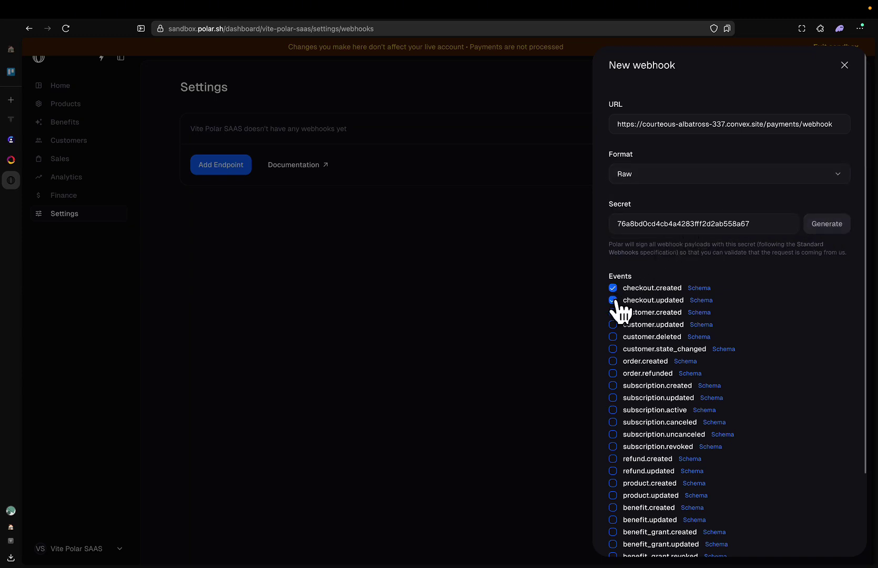
scroll(615, 301, down, 2)
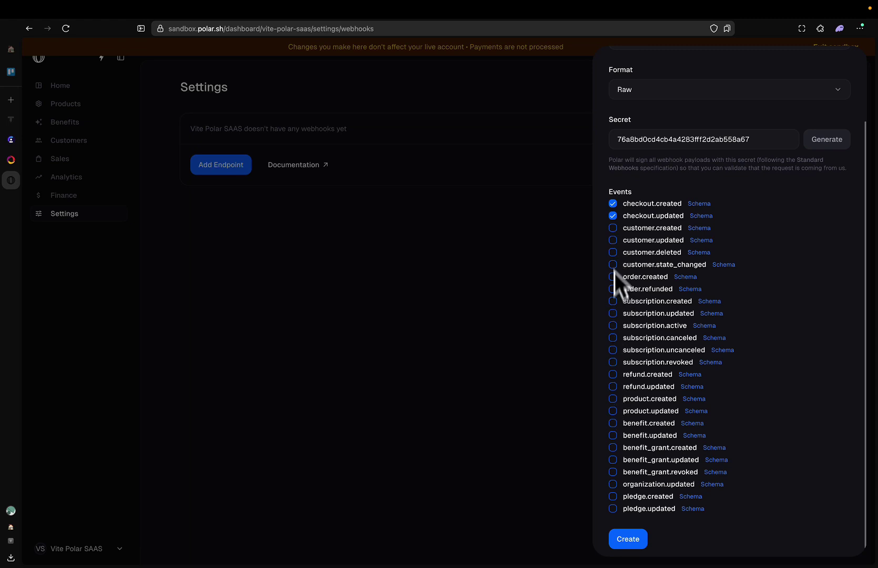
click(613, 227)
click(733, 138)
double_click(725, 139)
key(super+c)
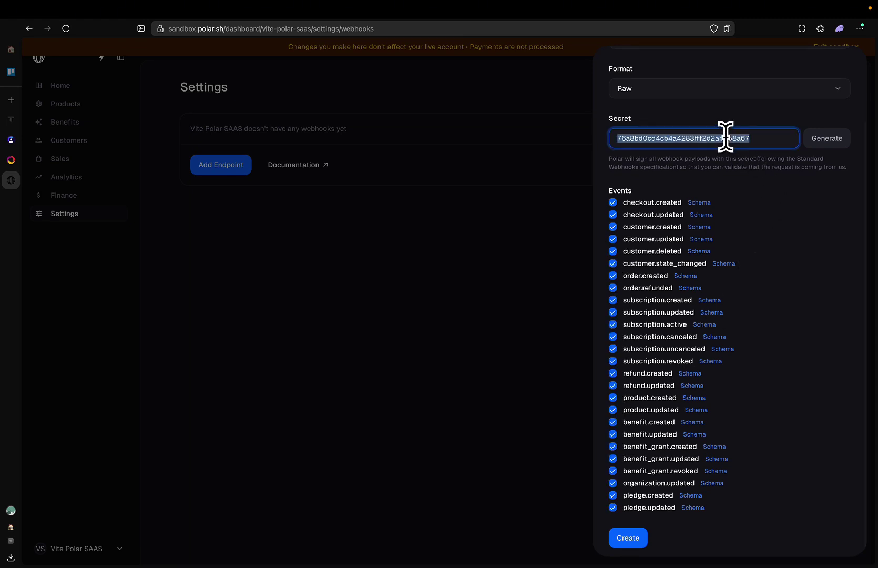
click(666, 185)
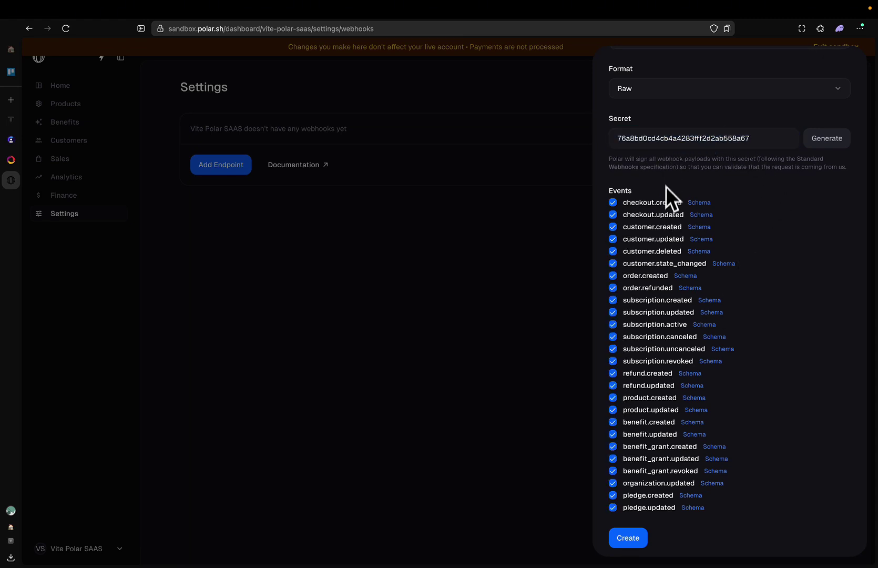
click(631, 539)
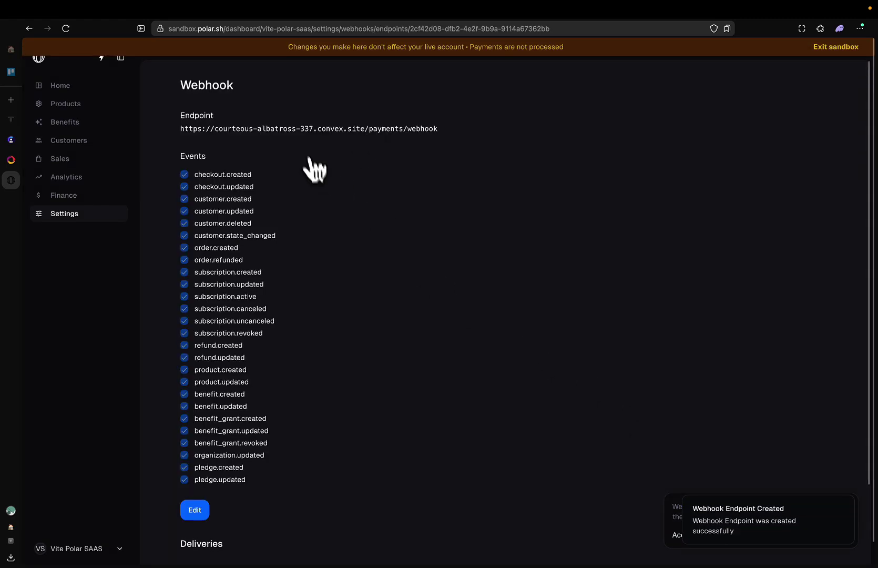
click(11, 160)
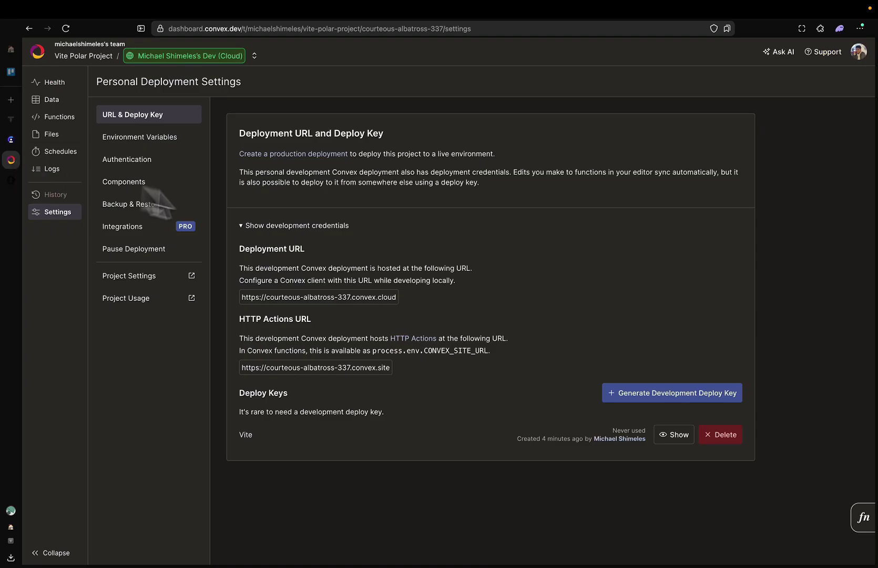
Save a new Convex variable POLAR_WEBHOOK_SECRET holding the pasted webhook secret.
click(171, 139)
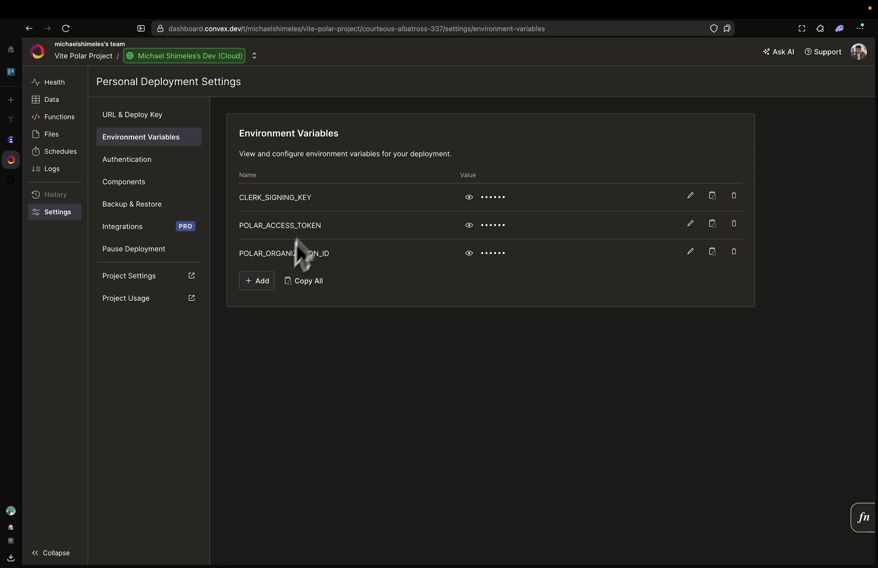
click(258, 282)
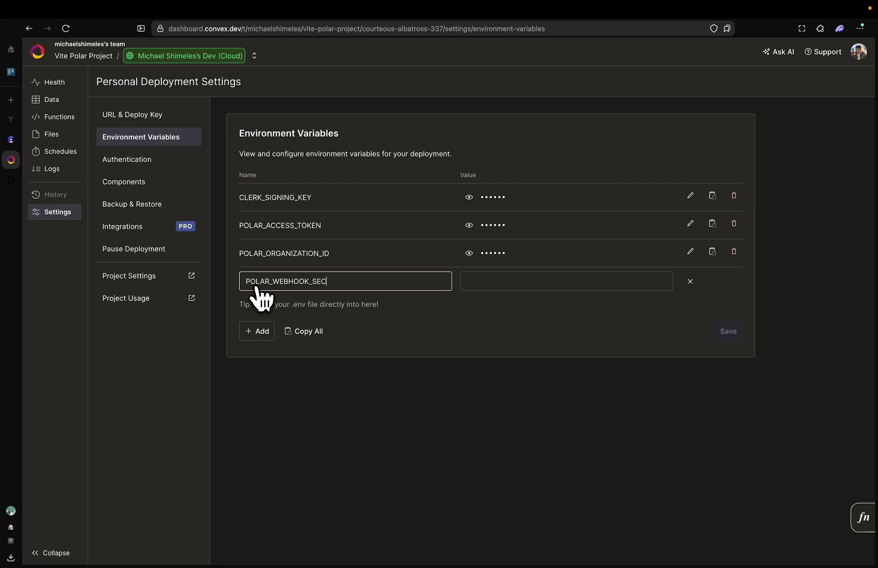
click(474, 278)
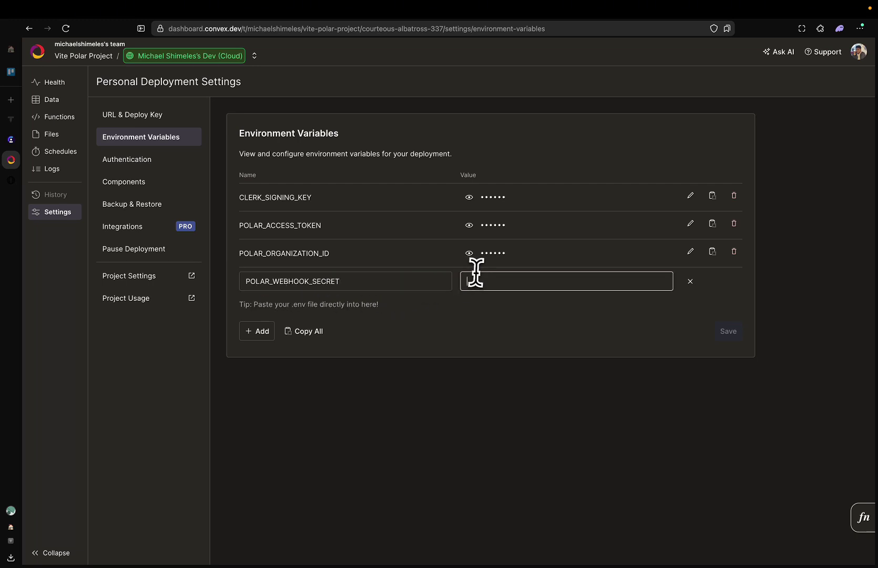
key(super+v)
click(728, 334)
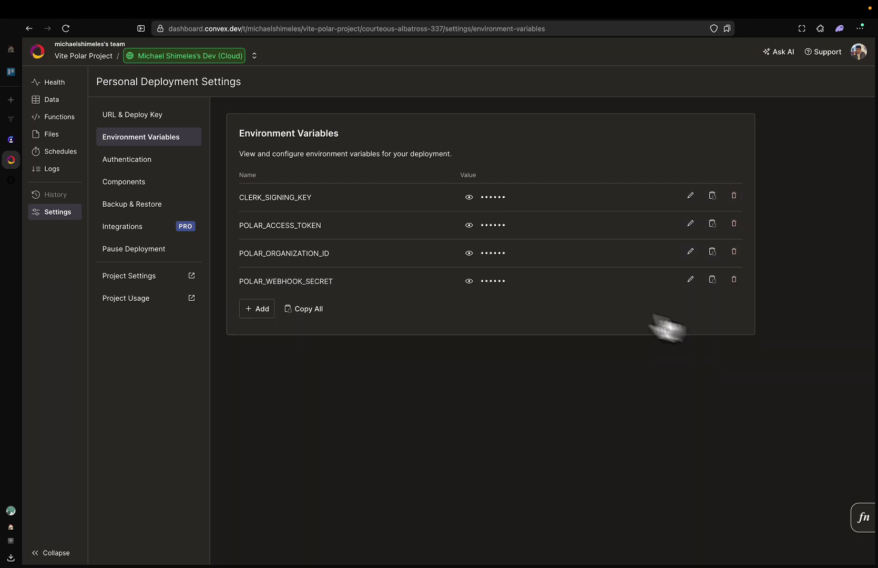
click(12, 120)
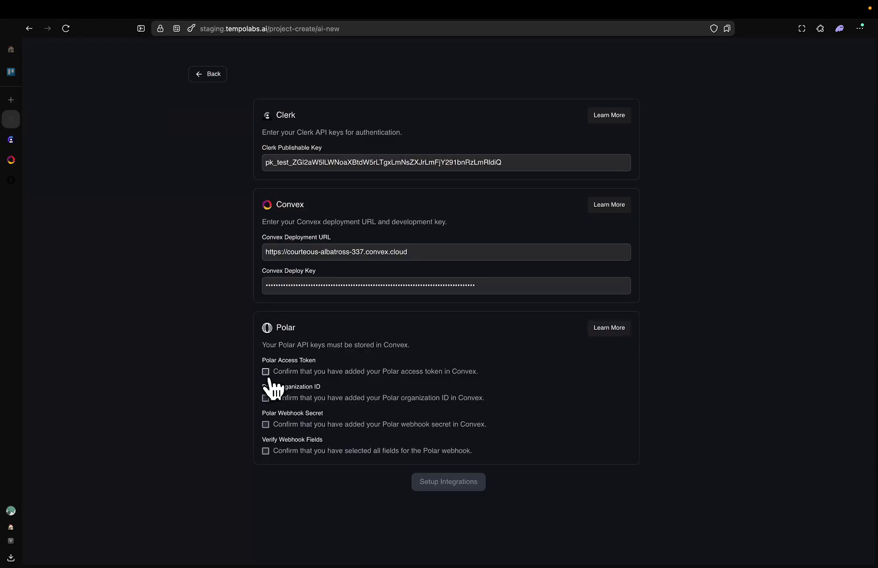
Tick the last Polar confirmation that all webhook events were selected.
click(265, 455)
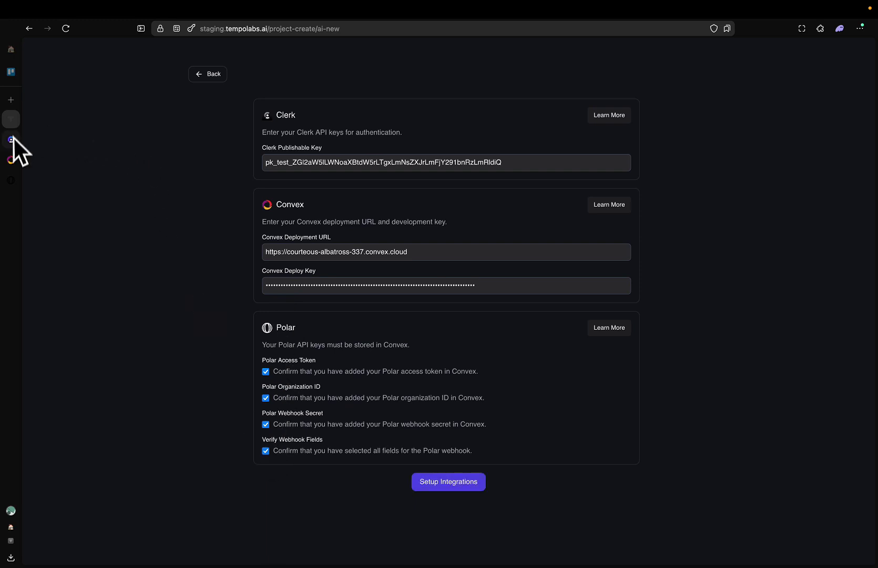
click(10, 179)
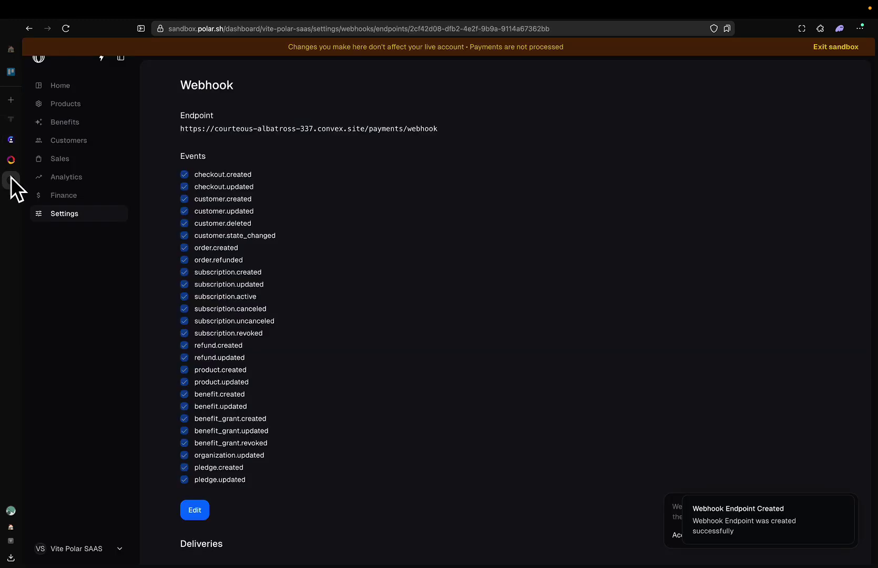
Start a new Polar product named Test Product, described as 'This is test'.
click(66, 105)
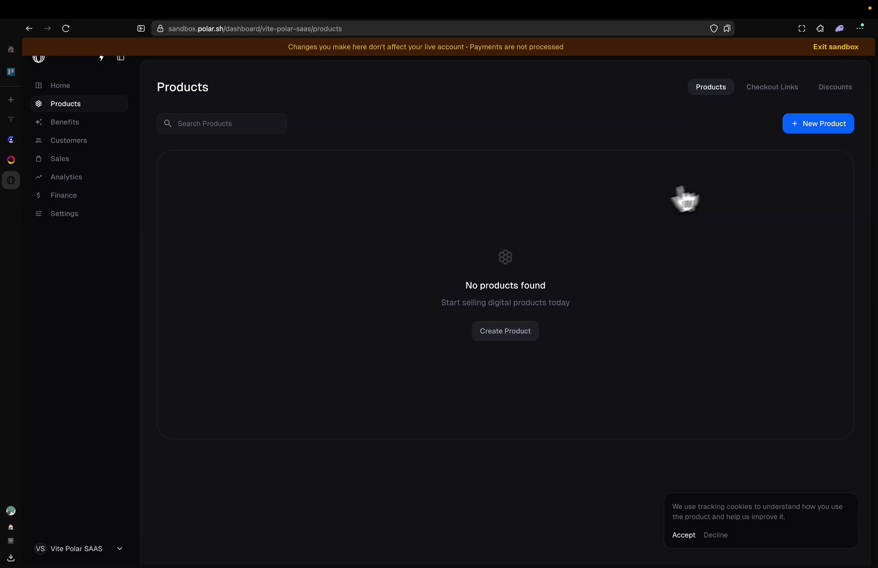
click(804, 129)
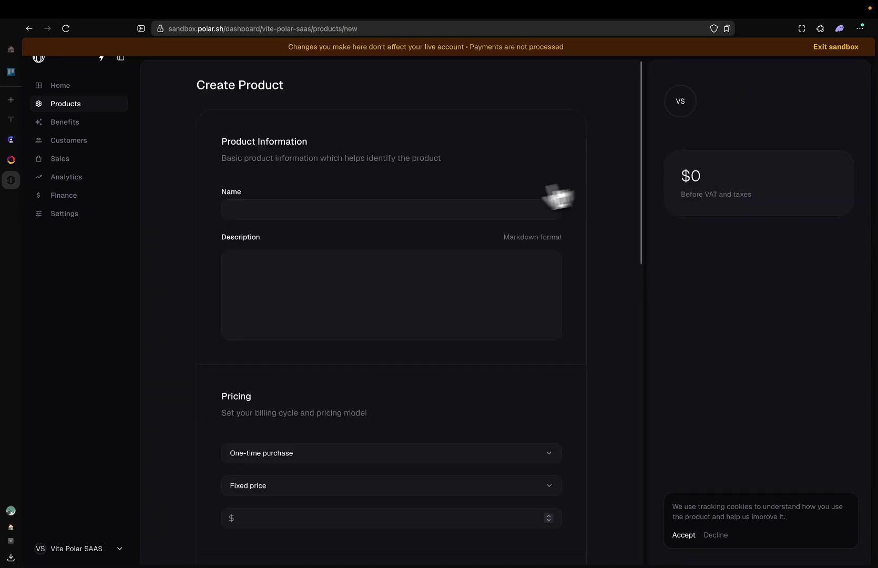
click(350, 213)
text(Test Product)
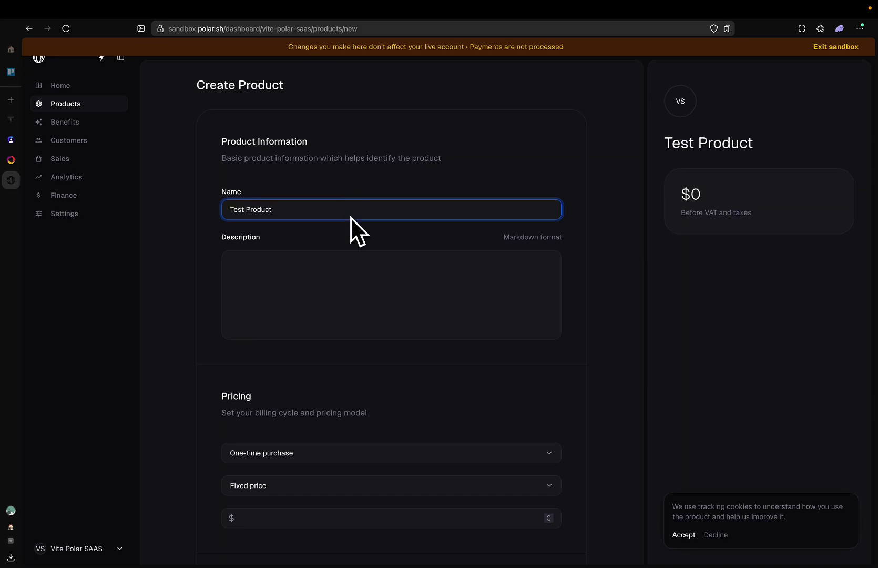
click(339, 276)
text(This is test)
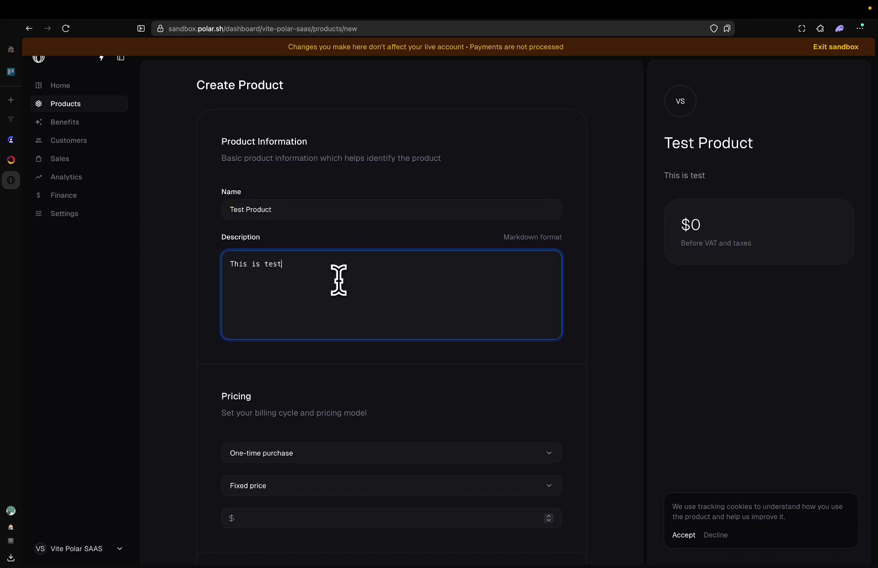
Make the product bill monthly at $10 and create it.
scroll(338, 280, down, 5)
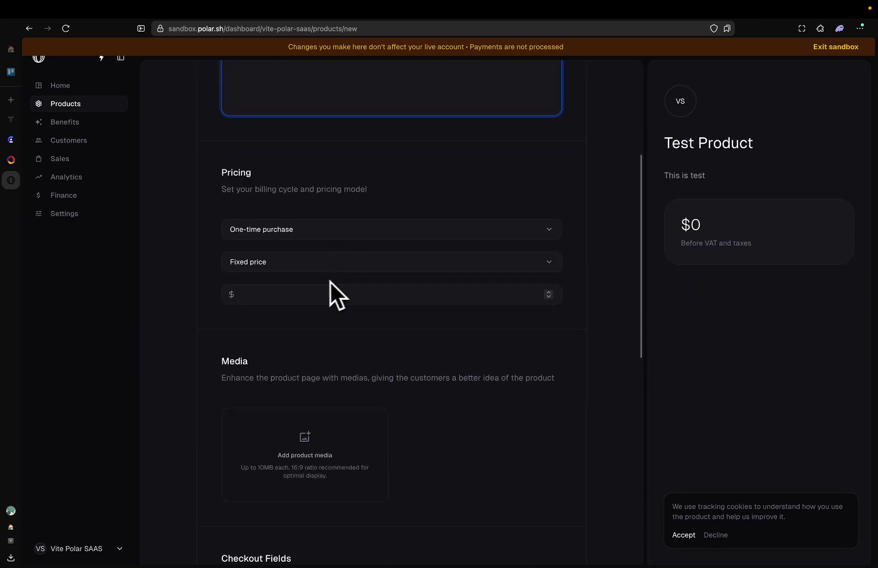
click(305, 230)
click(303, 271)
click(284, 295)
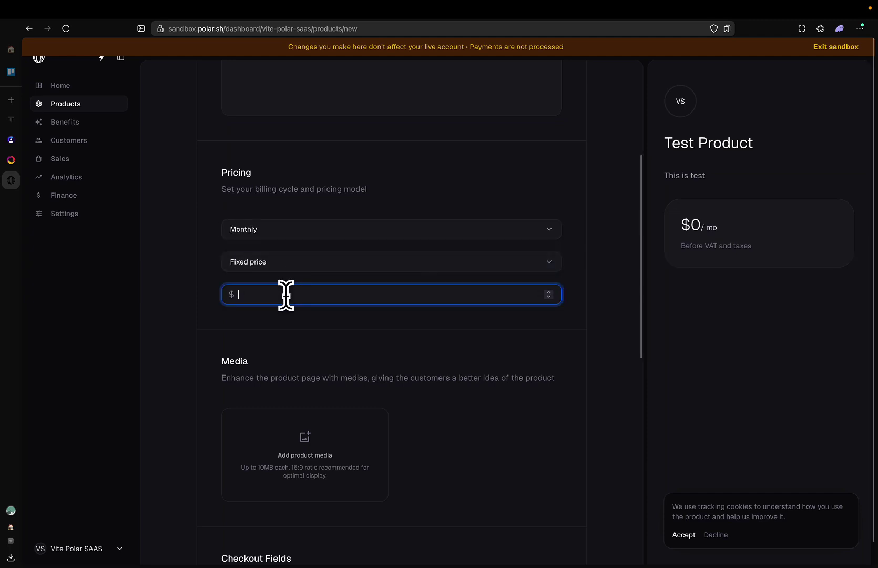
text(10)
scroll(387, 419, down, 2)
scroll(389, 420, down, 8)
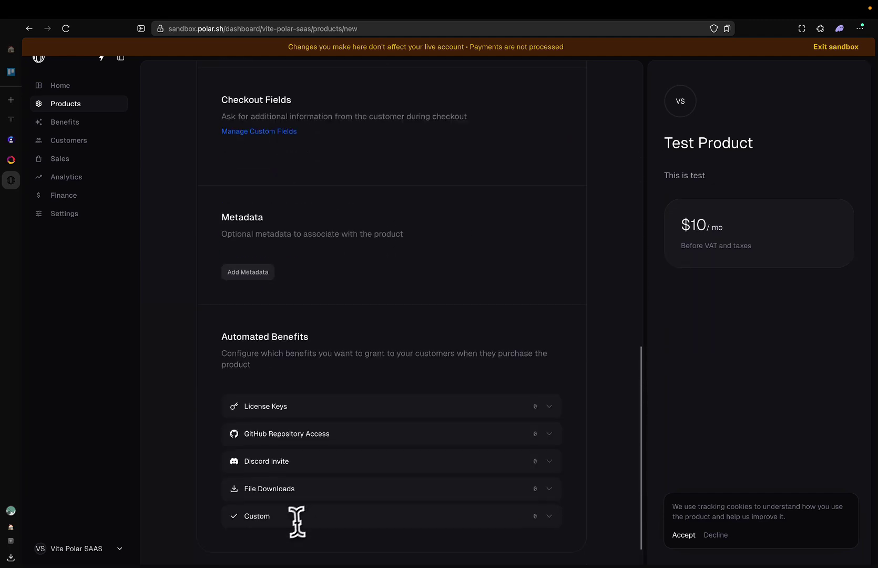
click(230, 528)
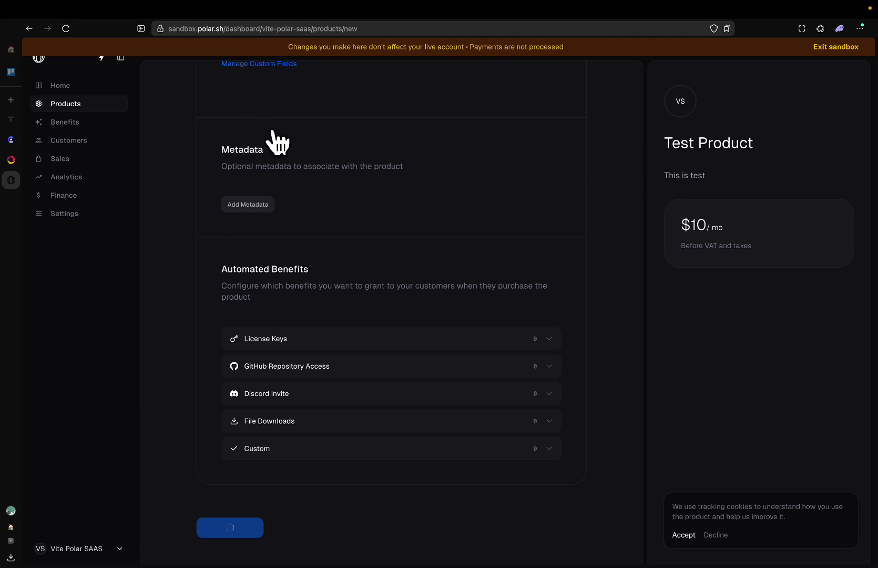
click(14, 125)
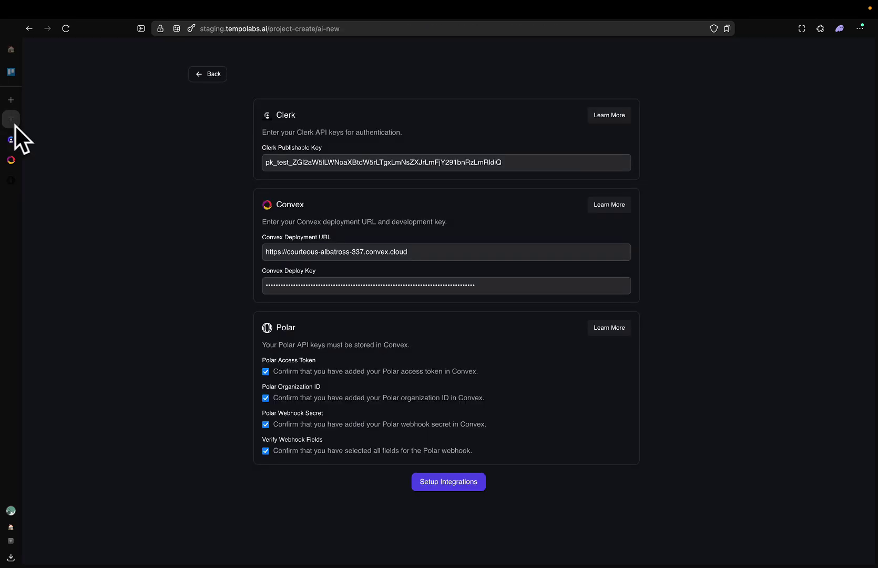
Finish integration setup and submit 'Job recruitment portal' as the project idea.
click(441, 489)
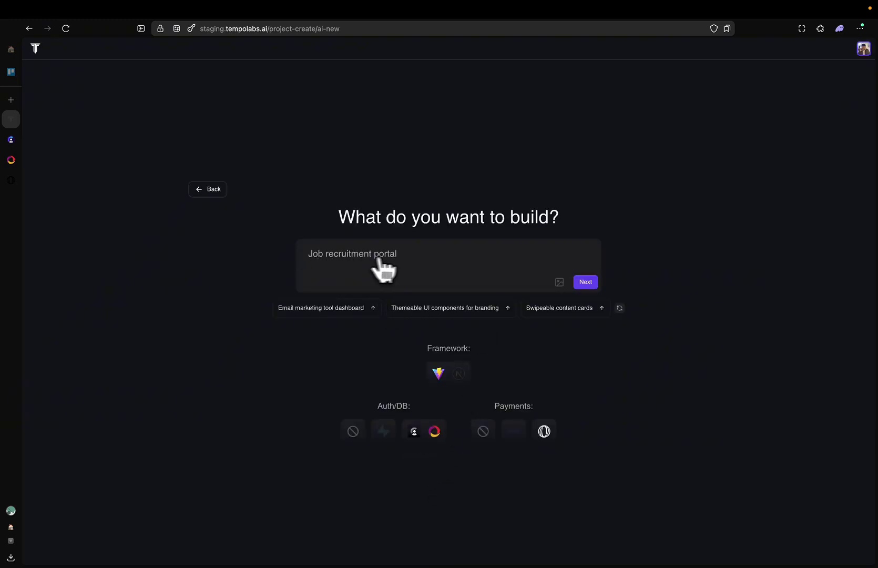
click(588, 284)
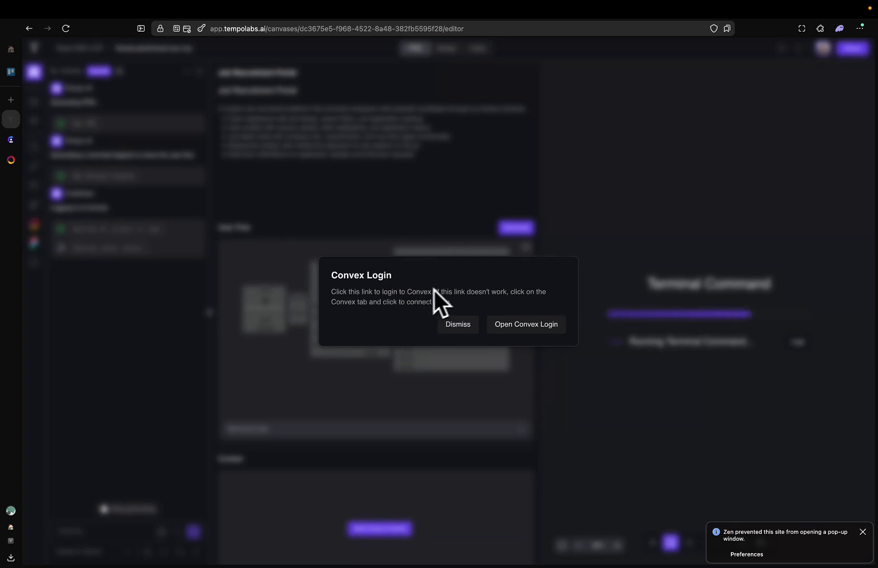
Confirm the Convex device login, then close the finished Convex login tab.
click(531, 329)
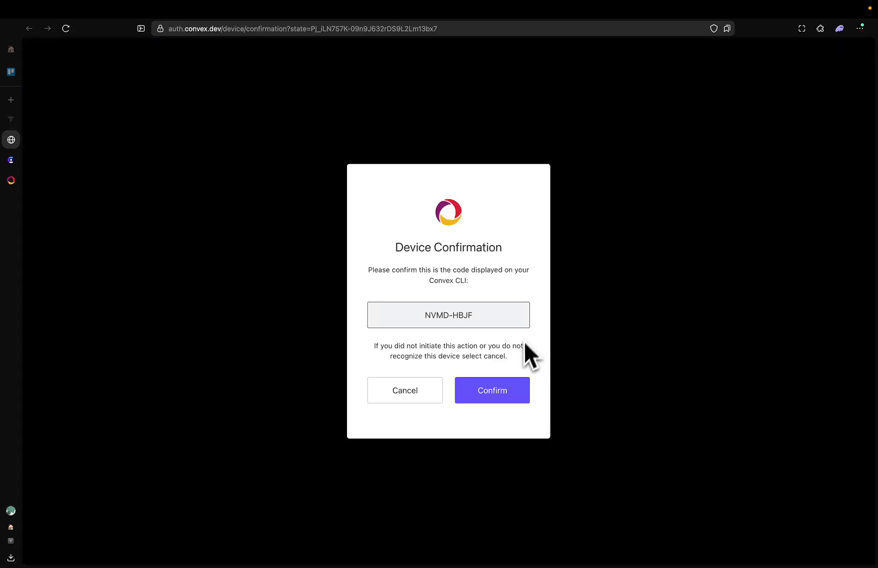
click(480, 395)
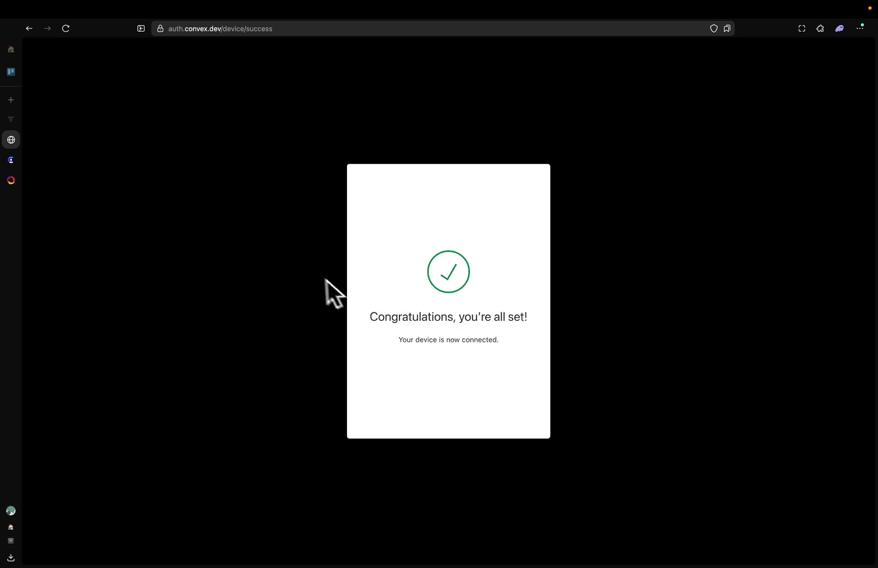
right_click(16, 148)
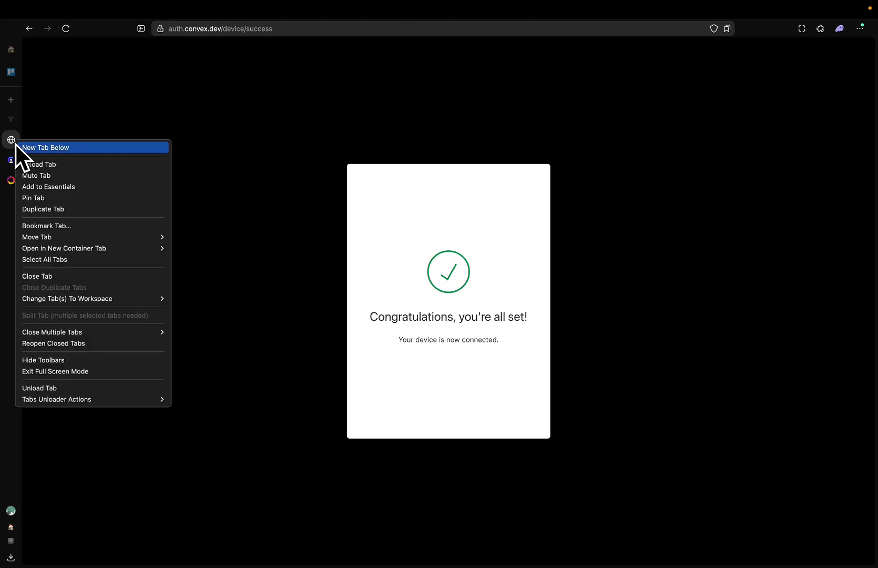
click(59, 275)
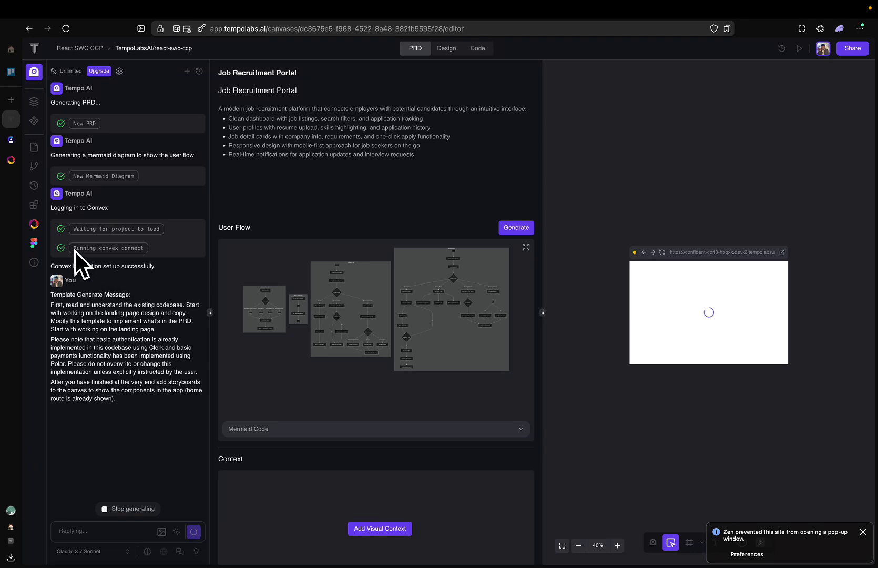
Open the generated app's preview in a new tab and select its URL for copying.
drag(73, 247, 140, 248)
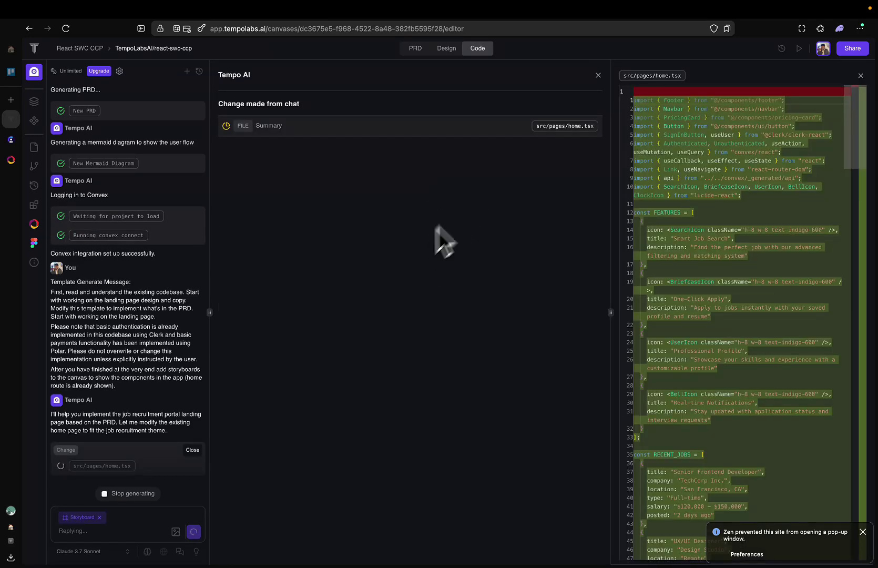
click(799, 49)
click(302, 30)
key(super+c)
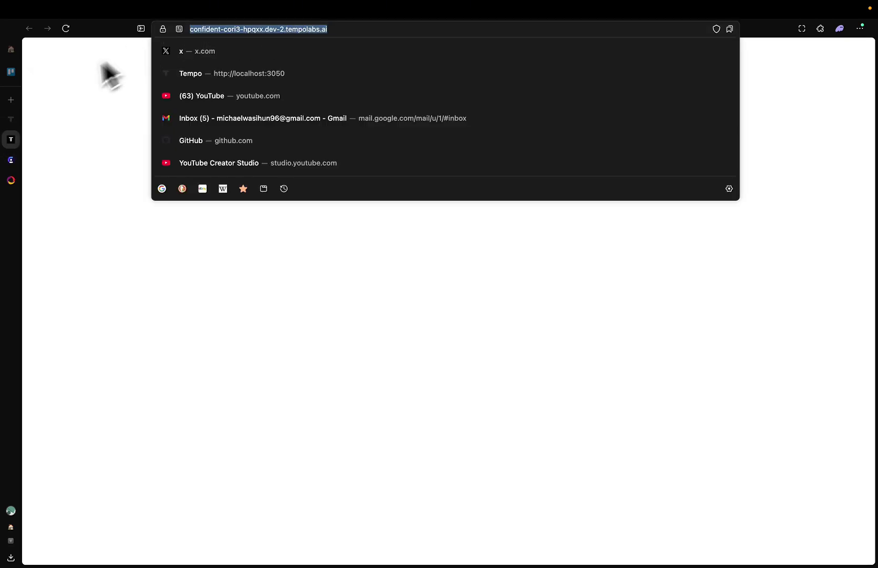
Add a FRONTEND_URL environment variable set to the pasted preview address and save it.
click(11, 180)
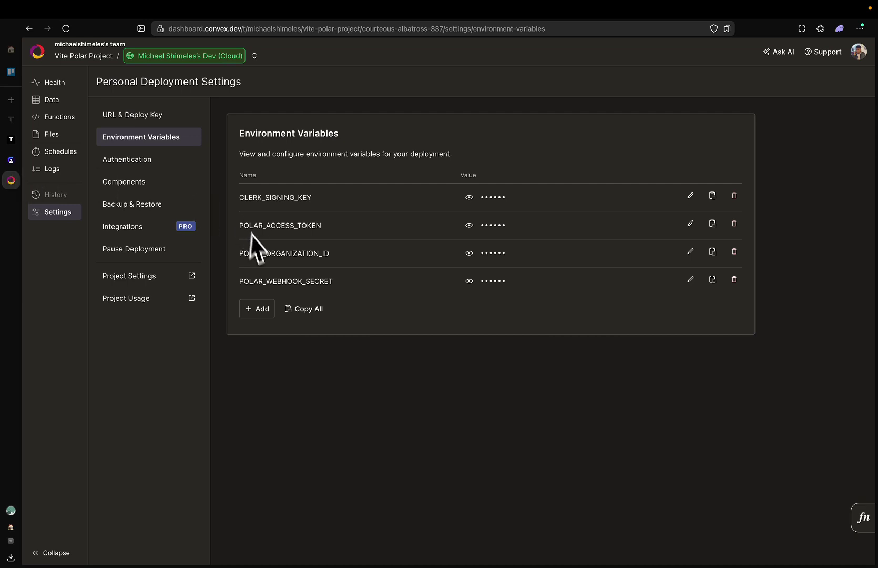
click(263, 309)
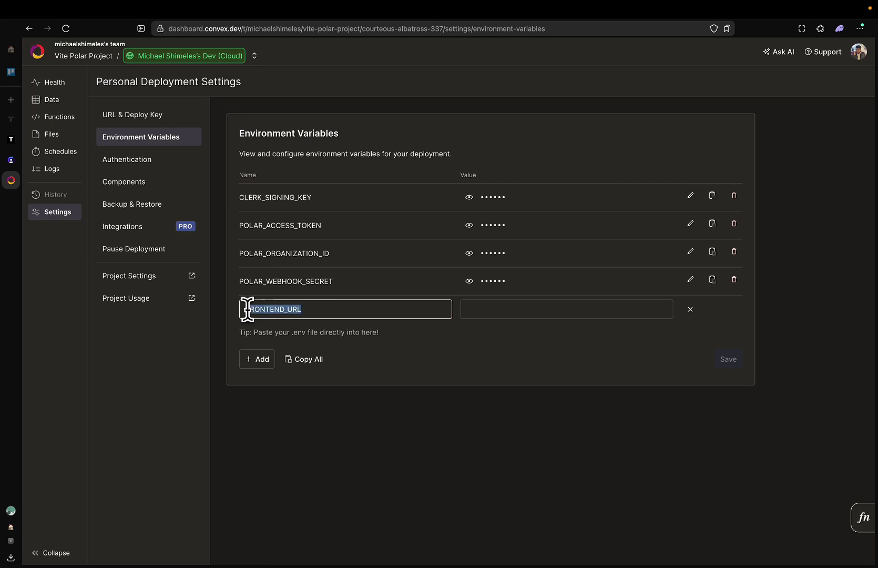
click(469, 309)
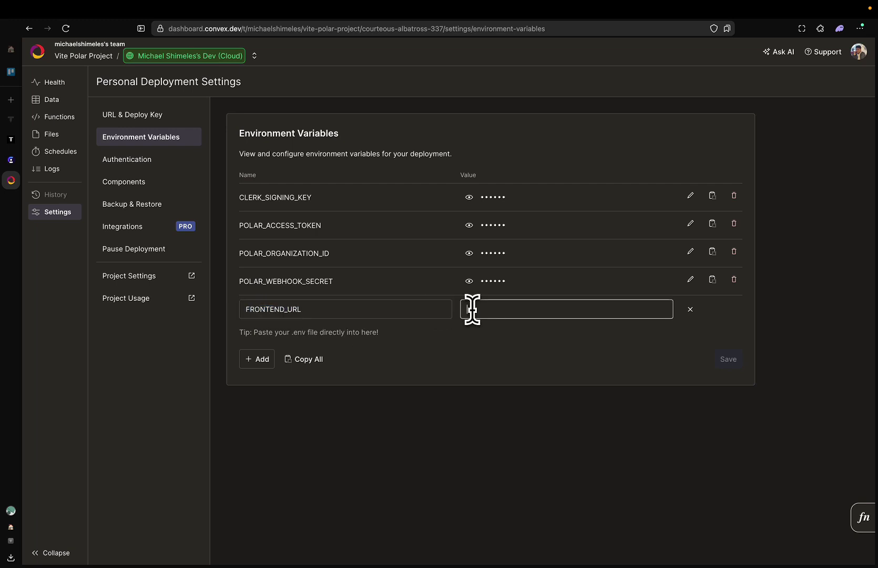
key(super+v)
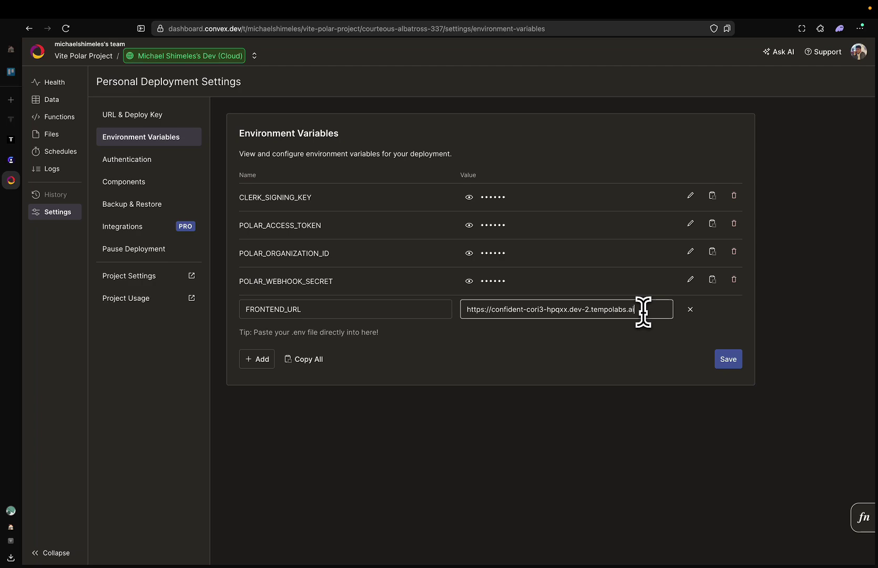
click(728, 362)
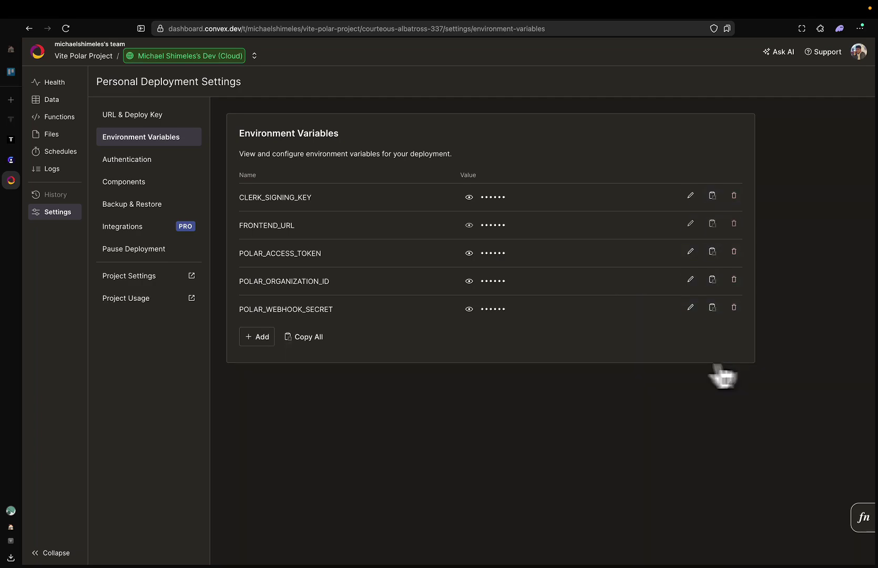
click(11, 120)
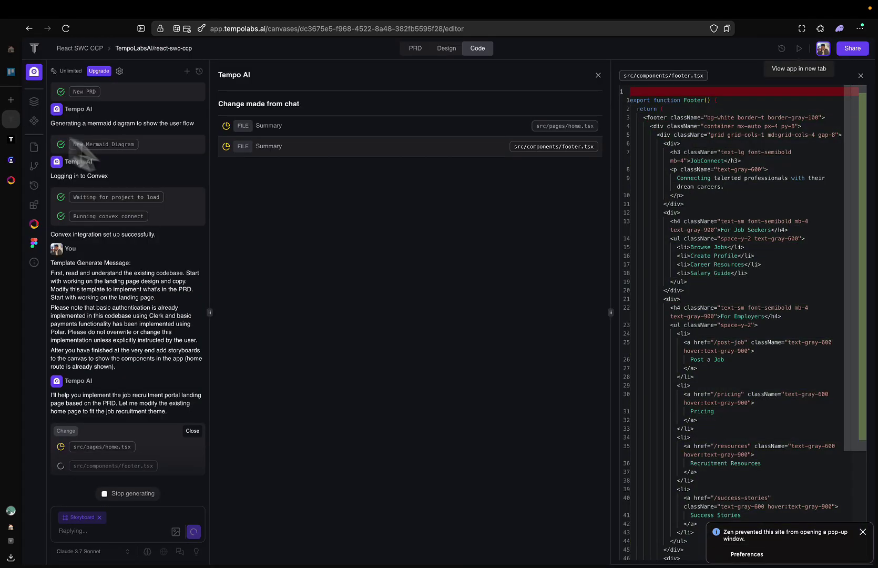
Sync the Convex integration to deploy the Convex functions, then return to the AI chat.
scroll(135, 446, up, 10)
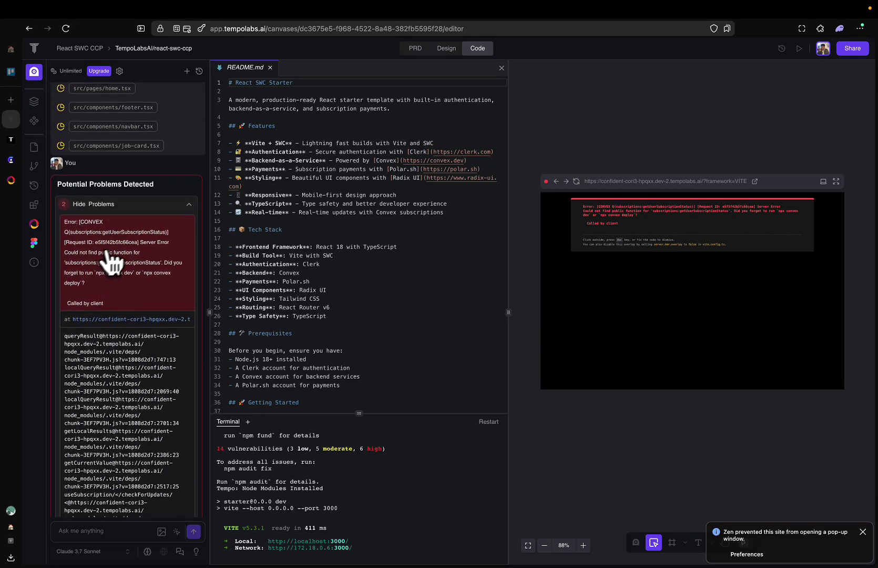
click(35, 224)
click(148, 152)
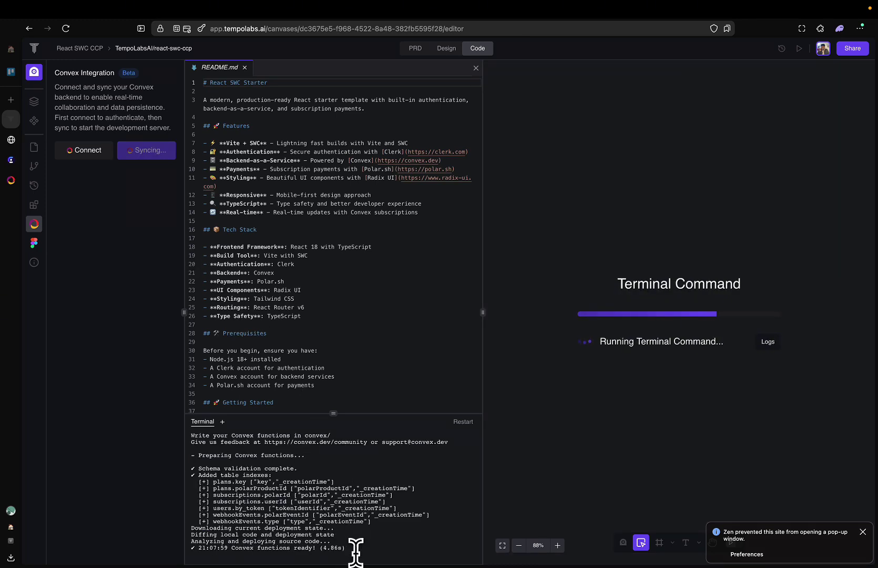
drag(356, 553, 204, 543)
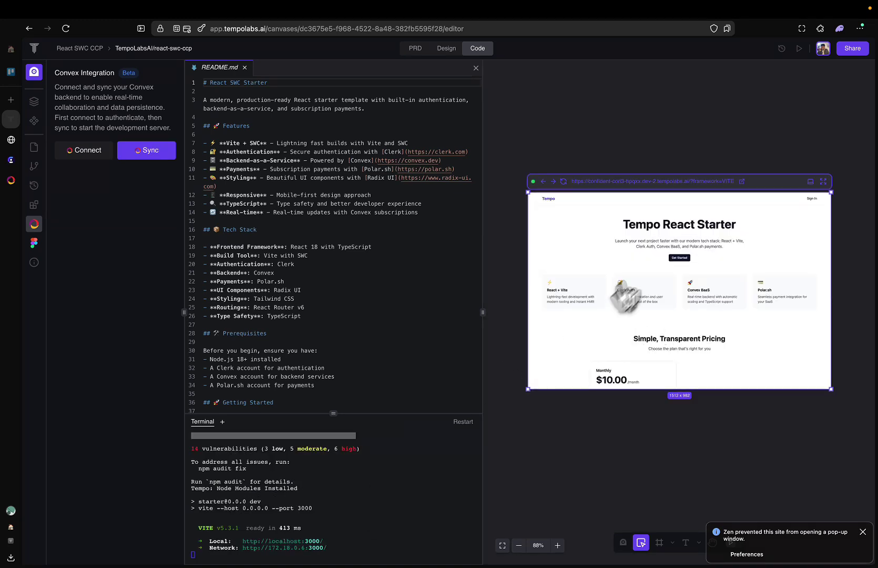
click(34, 74)
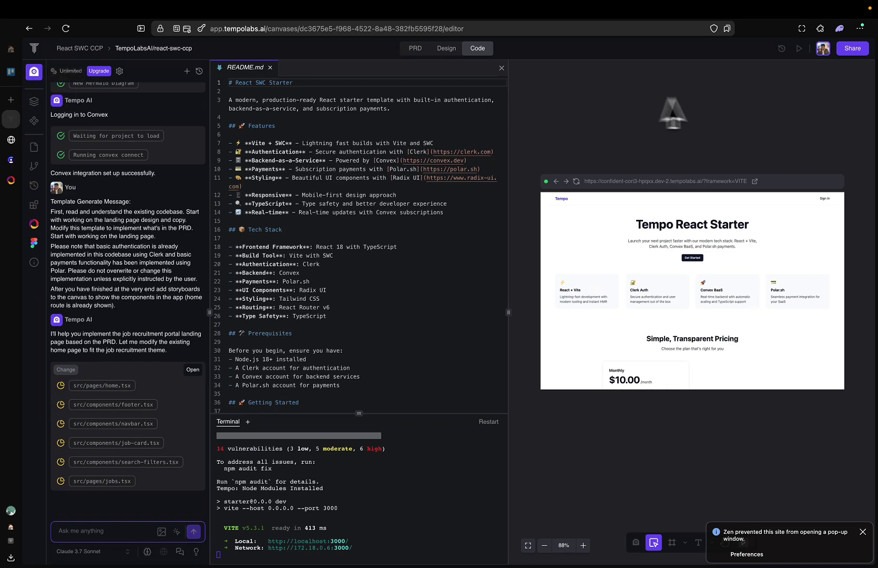
Open the running JobConnect app in its own browser tab.
click(808, 48)
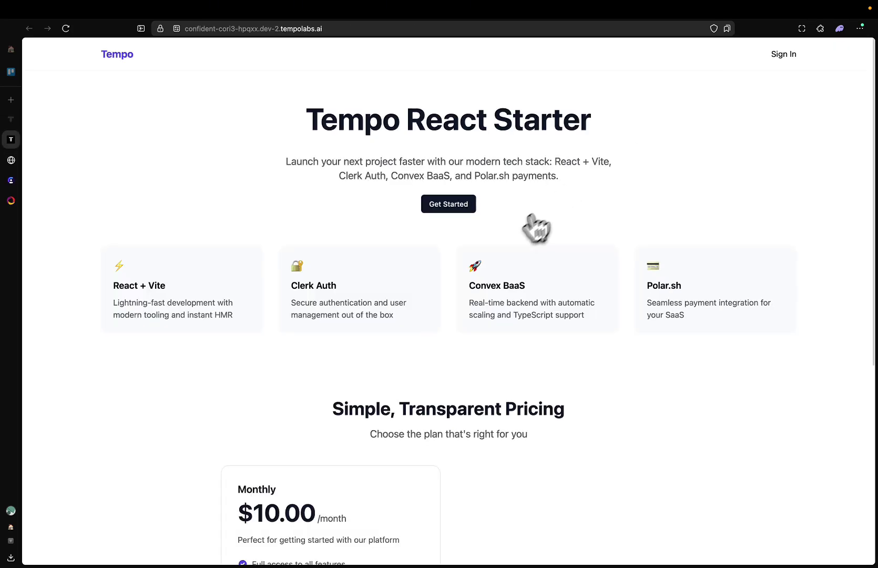
scroll(524, 208, down, 6)
scroll(592, 327, up, 3)
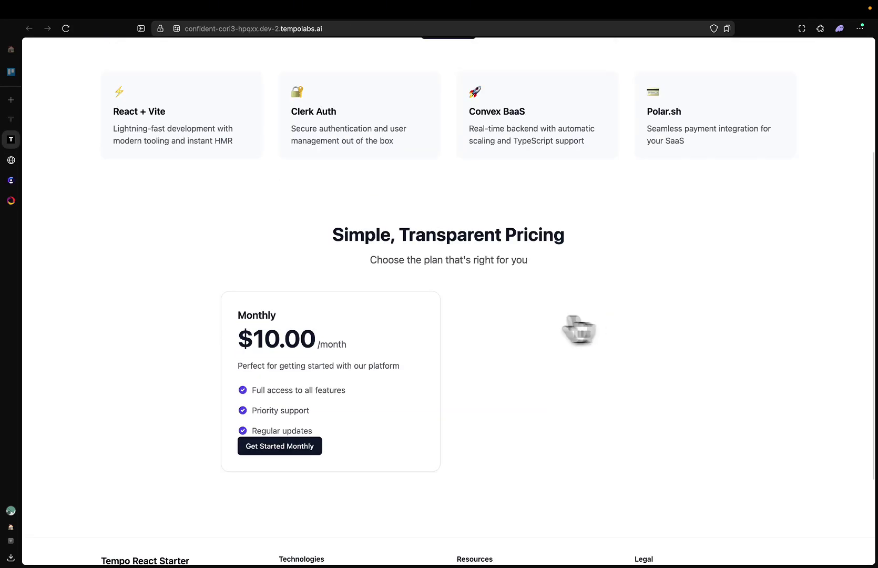
drag(238, 349, 347, 348)
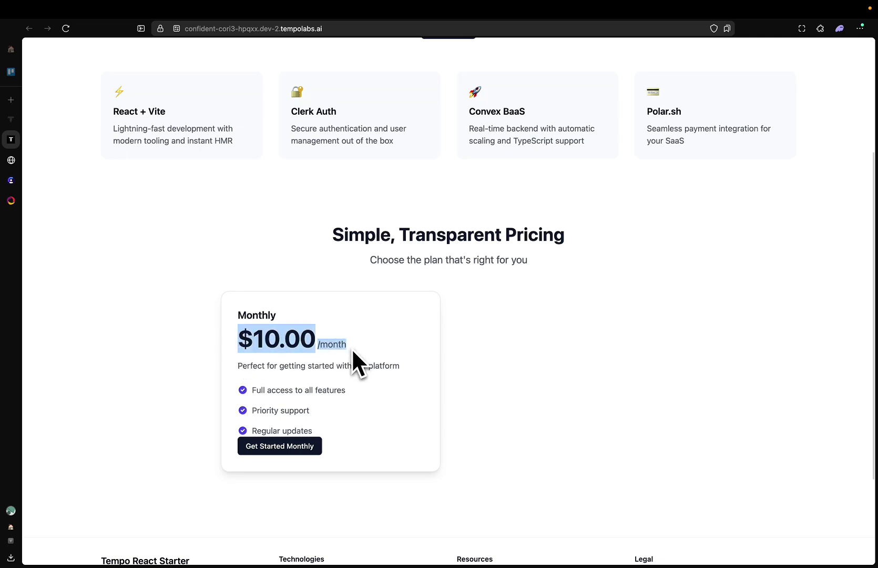
scroll(508, 252, up, 1)
scroll(525, 248, up, 3)
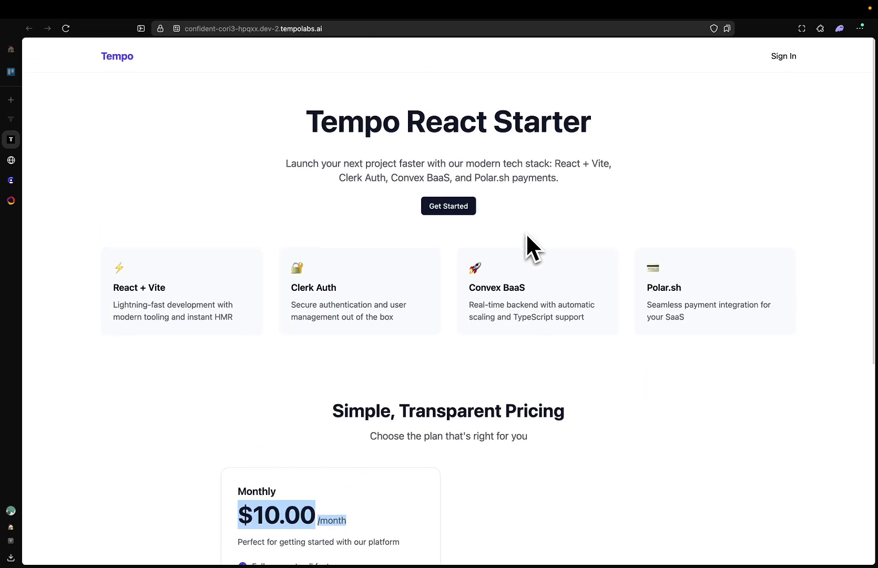
Sign in to the app with a Google account, passing the human verification check.
click(783, 55)
click(473, 135)
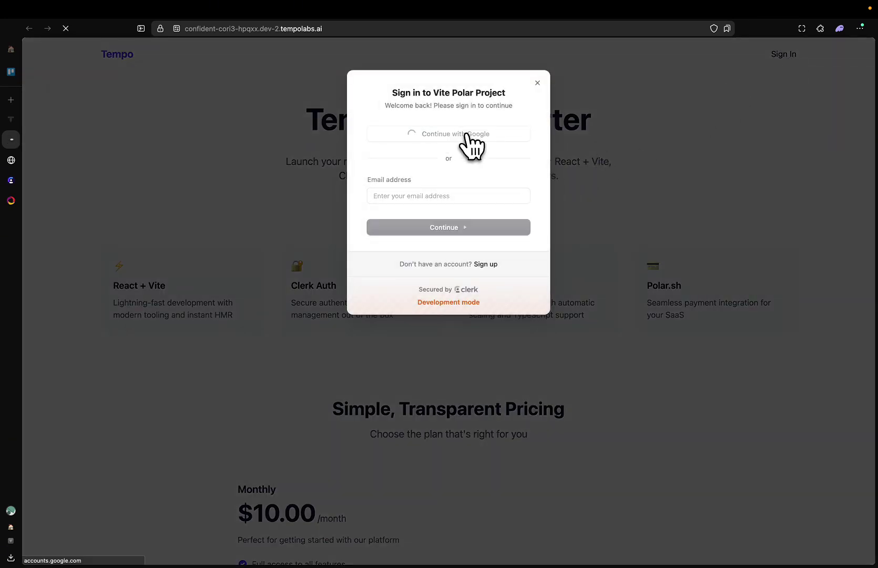
click(515, 233)
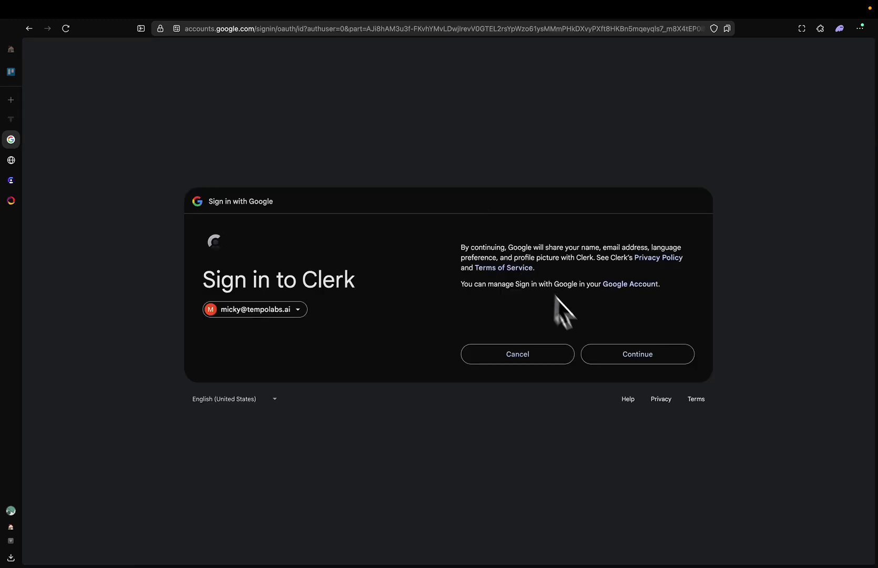
click(607, 353)
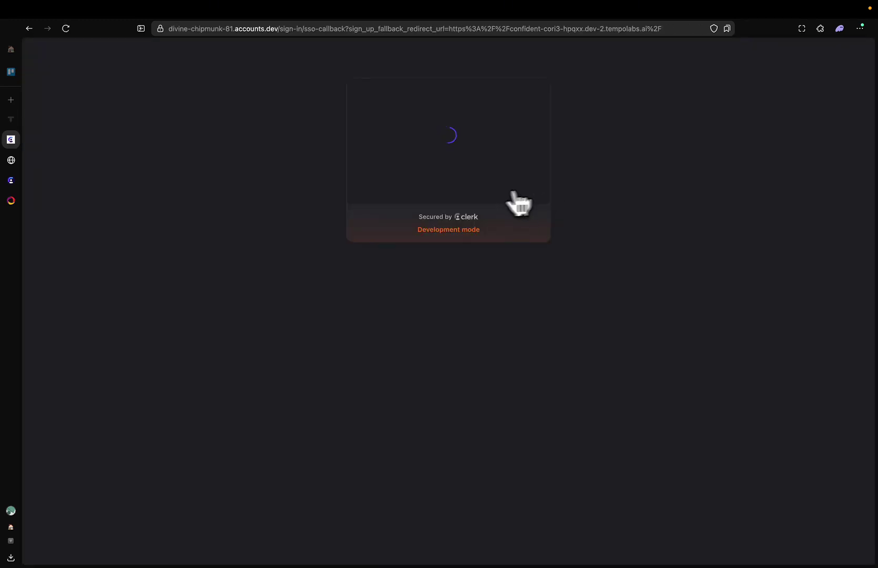
click(387, 204)
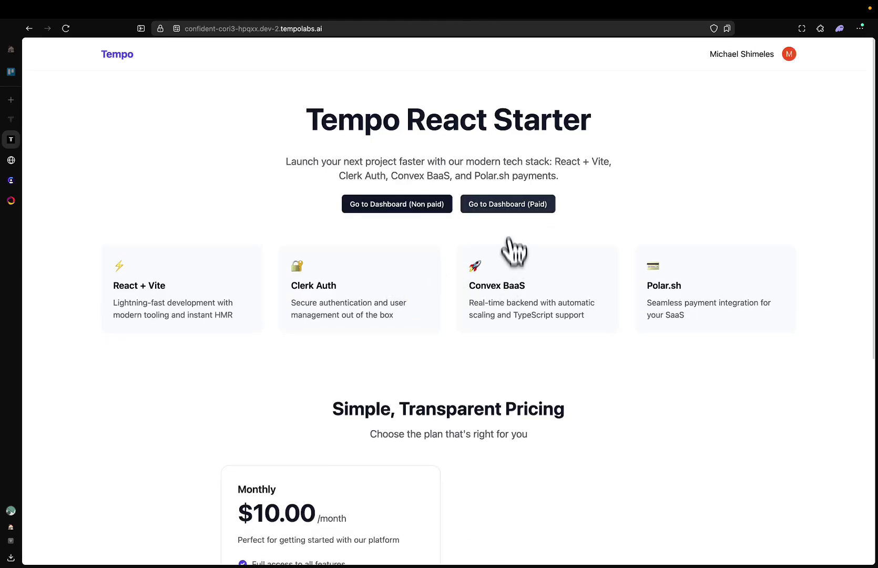
Go to the paid dashboard, which lands on the not-subscribed upgrade page.
click(497, 209)
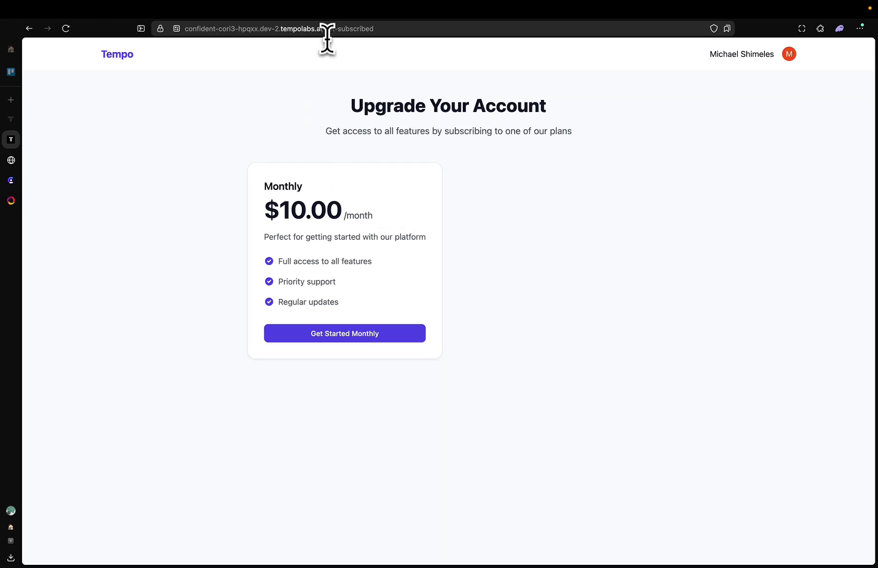
drag(325, 29, 426, 30)
click(141, 67)
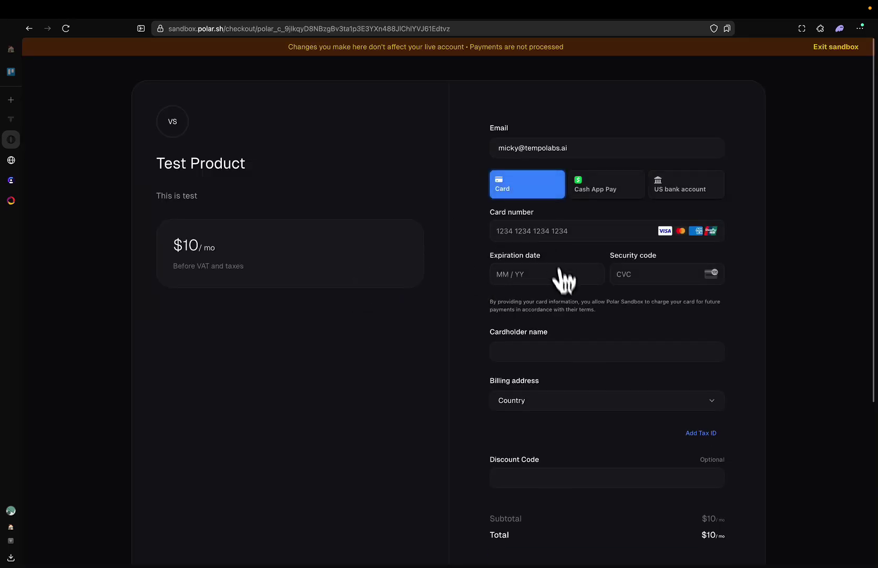
Fill in the saved test card number on the Polar checkout.
click(552, 232)
click(544, 256)
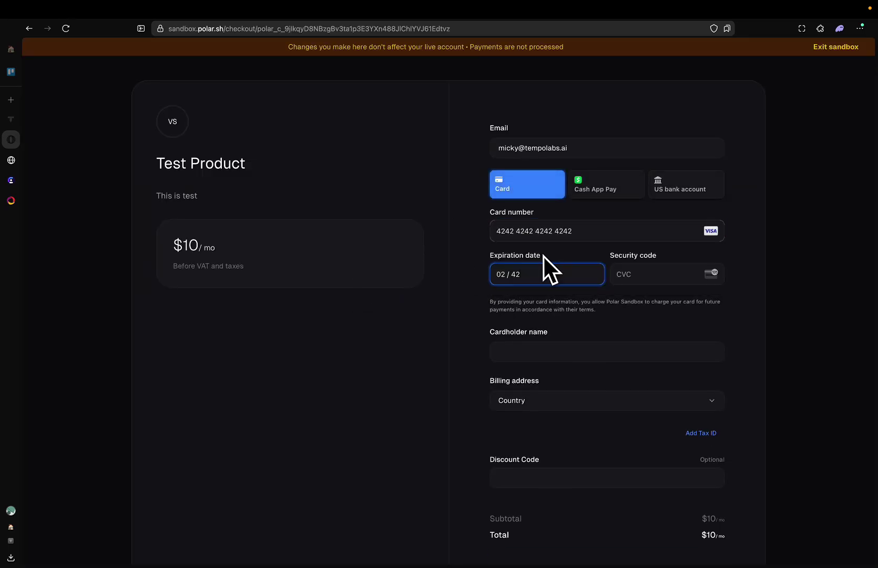
drag(500, 232, 575, 231)
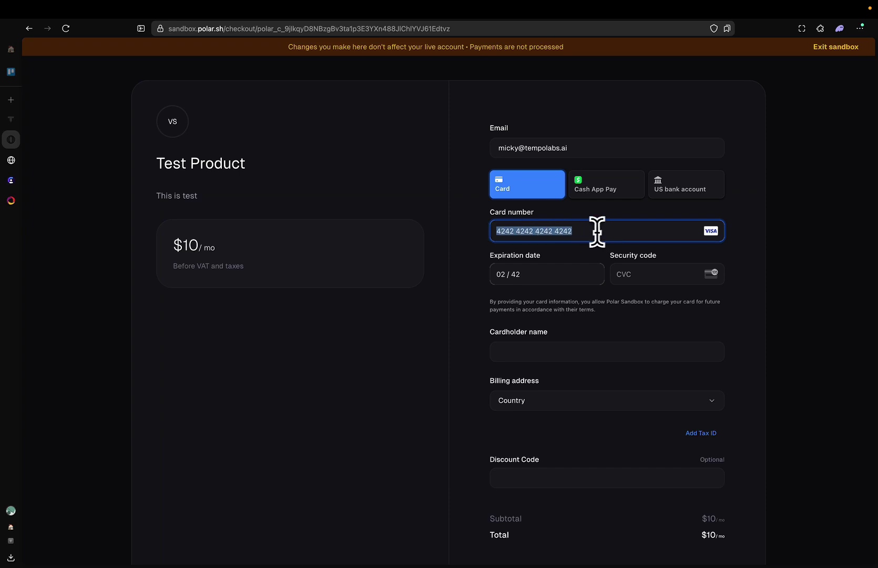
click(546, 231)
click(568, 229)
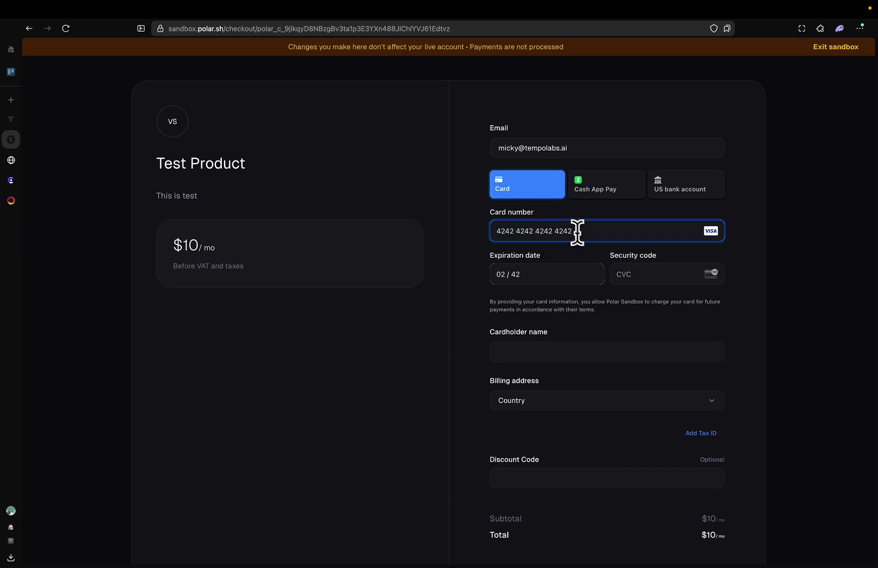
drag(578, 231, 488, 229)
click(480, 233)
click(656, 266)
text(241)
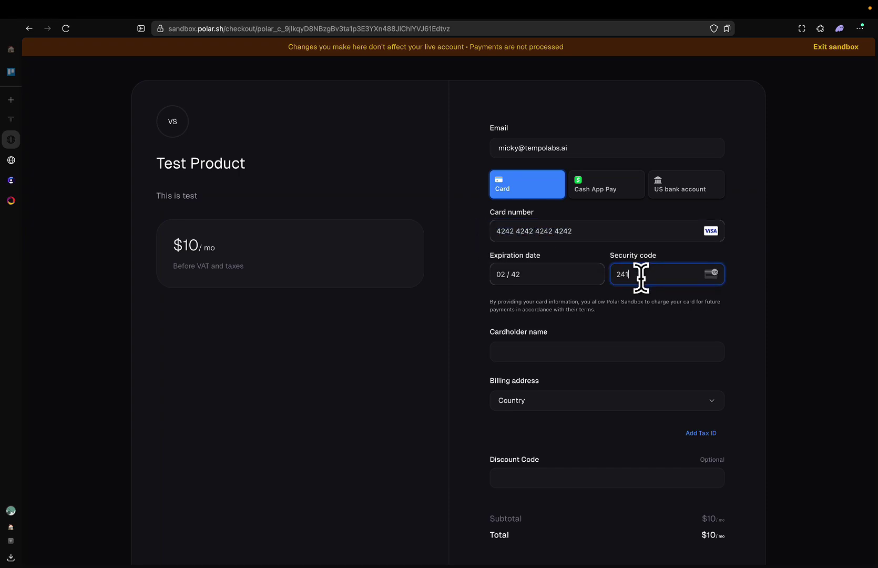
click(548, 347)
text(Michael)
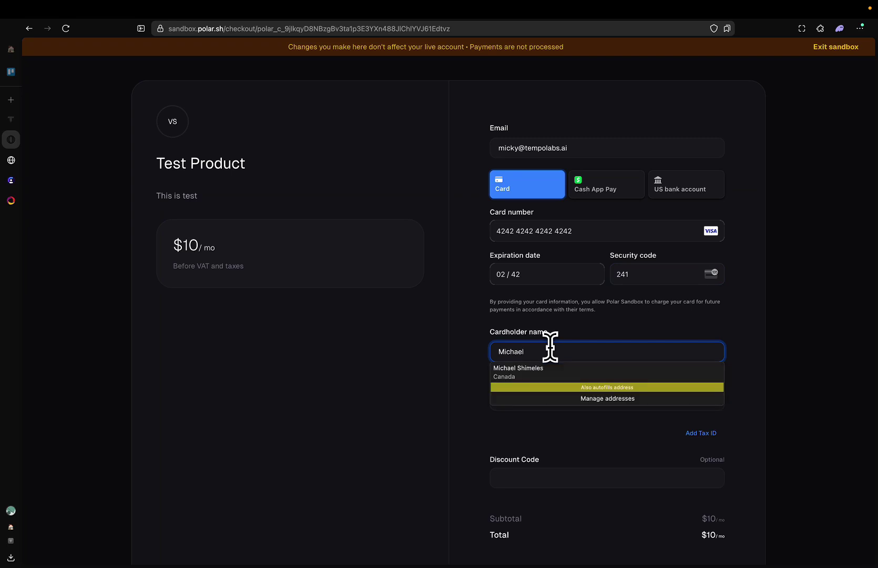
click(459, 337)
double_click(488, 346)
key(Tab)
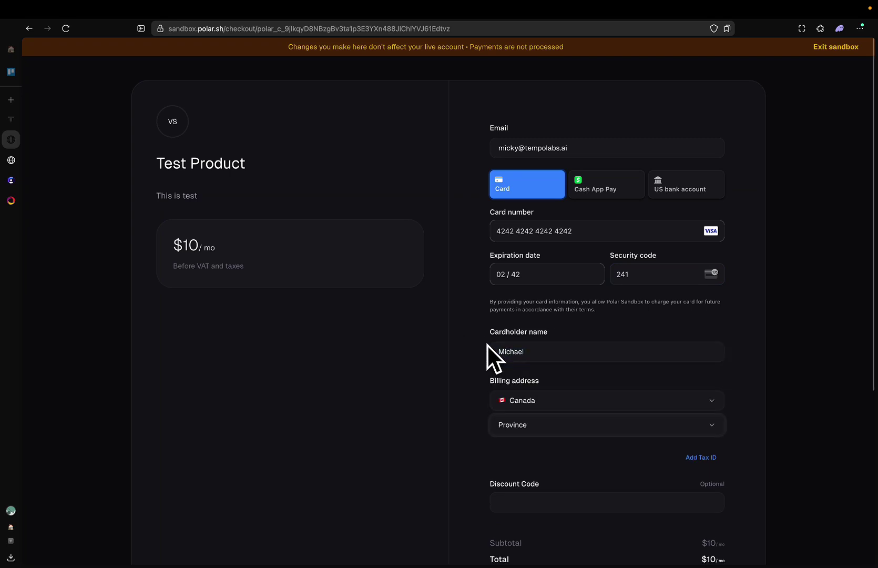
scroll(487, 344, down, 5)
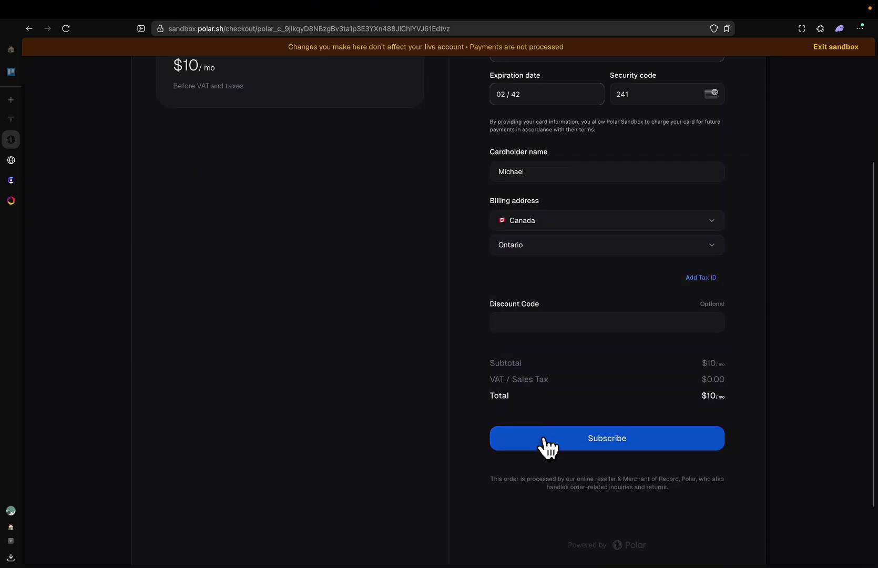
Subscribe to the $10/month Test Product, then return to the app's paid dashboard.
click(547, 446)
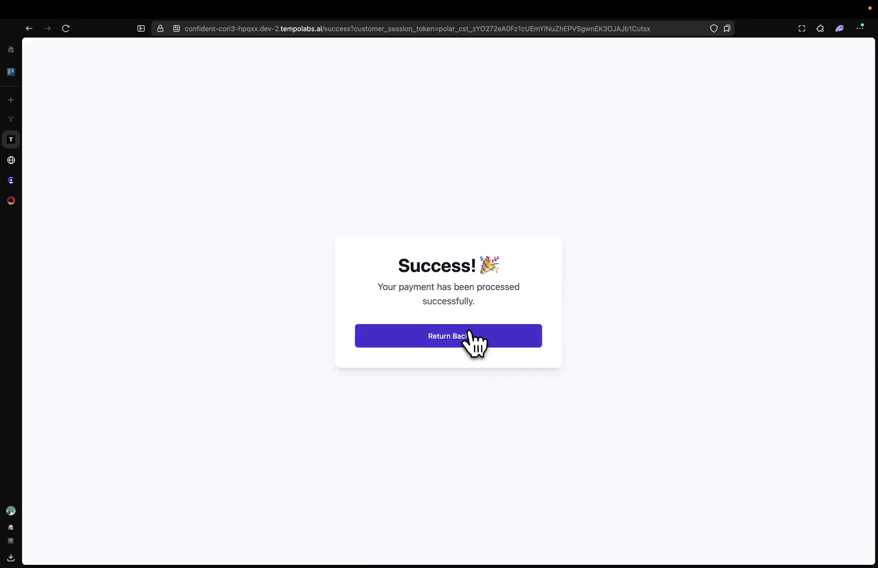
click(452, 337)
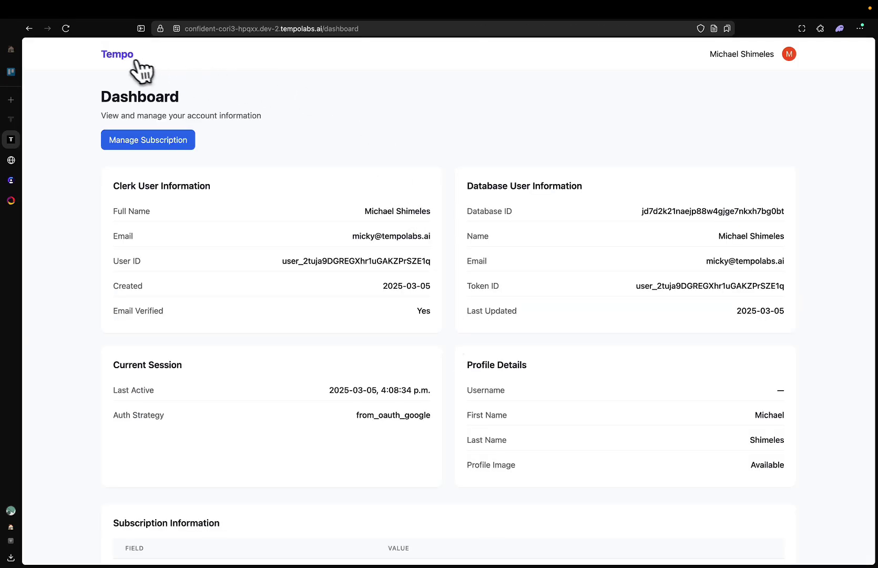
click(118, 55)
click(525, 205)
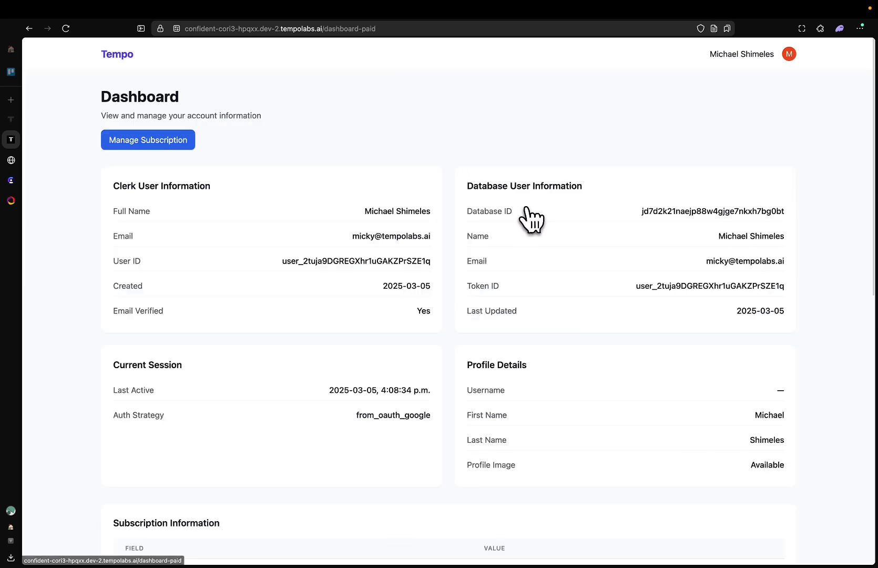
drag(345, 29, 418, 28)
click(122, 63)
Inspect the Convex subscriptions table, scrolling right across its columns.
click(11, 200)
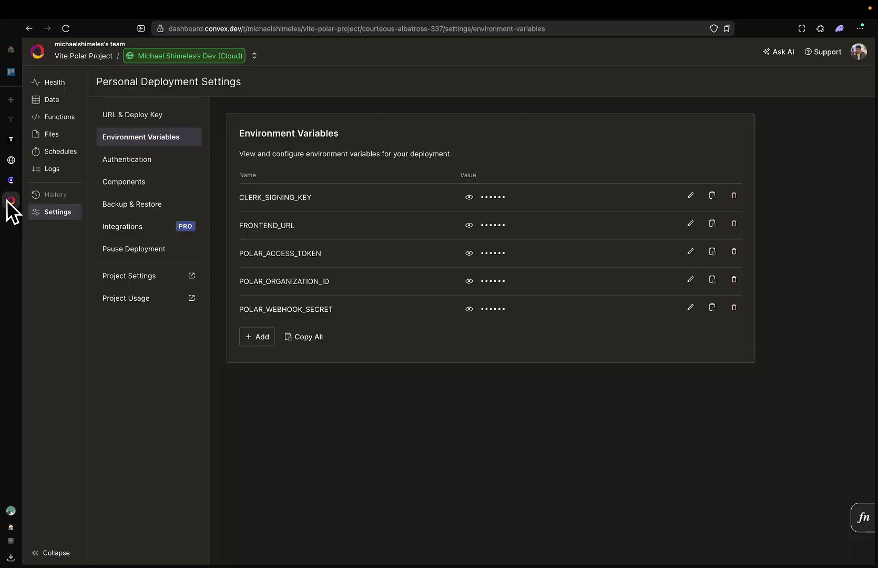
click(50, 107)
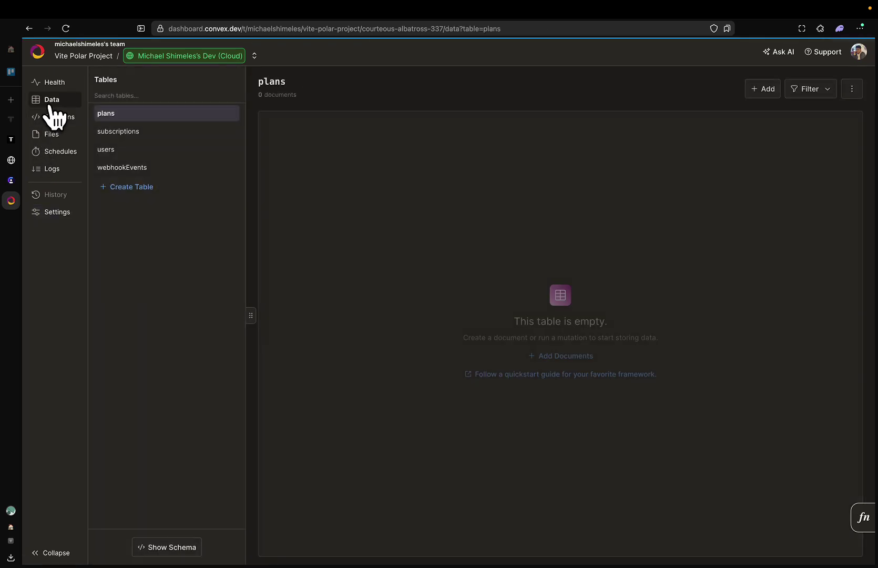
click(126, 136)
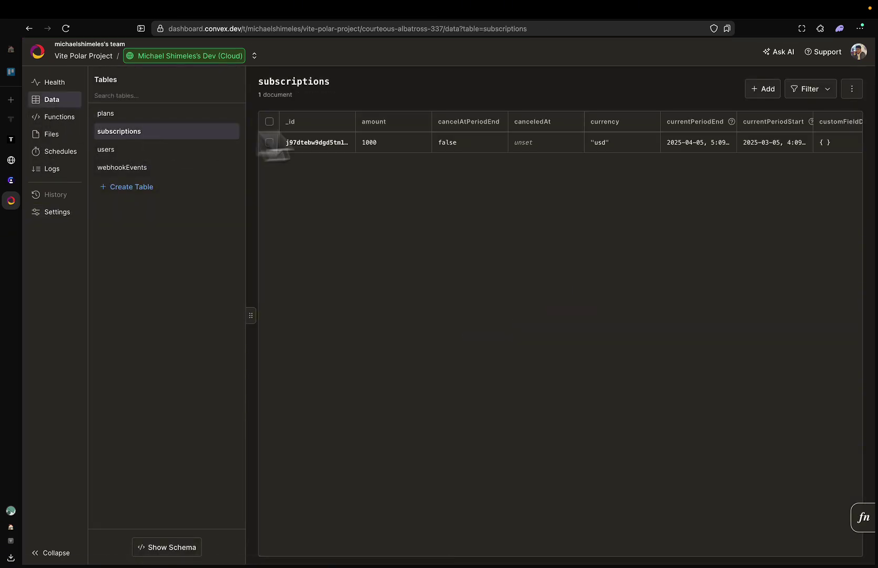
scroll(424, 155, right, 10)
scroll(424, 156, right, 10)
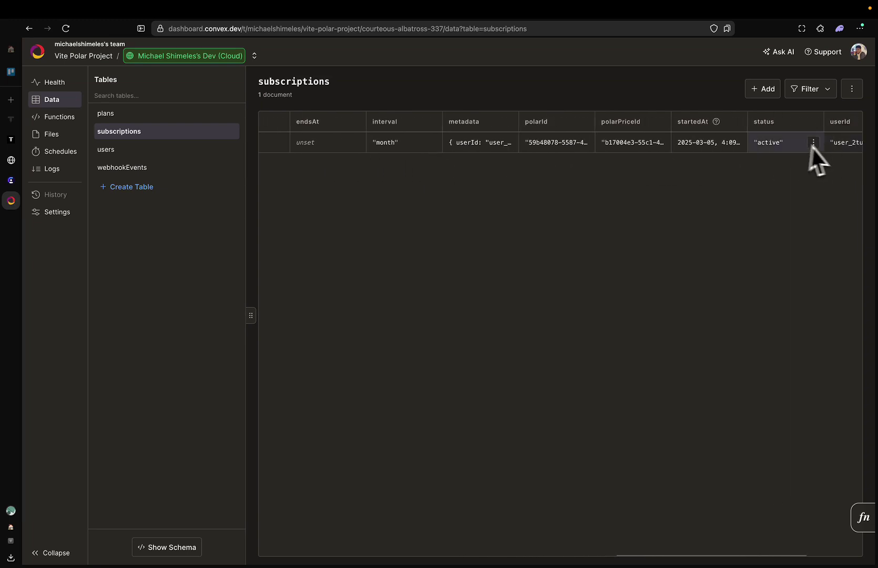
Check the users table, then go back to the JobConnect app homepage.
click(154, 150)
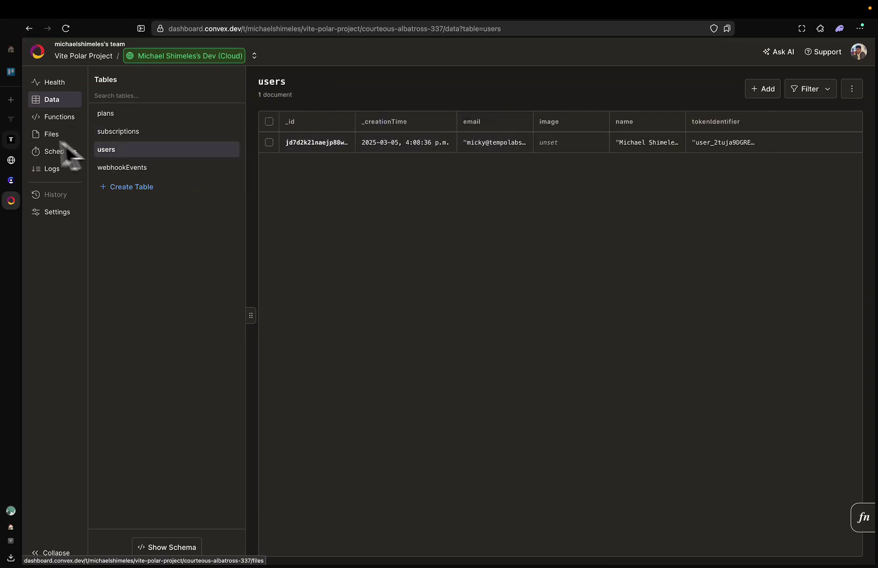
click(11, 139)
scroll(372, 261, down, 15)
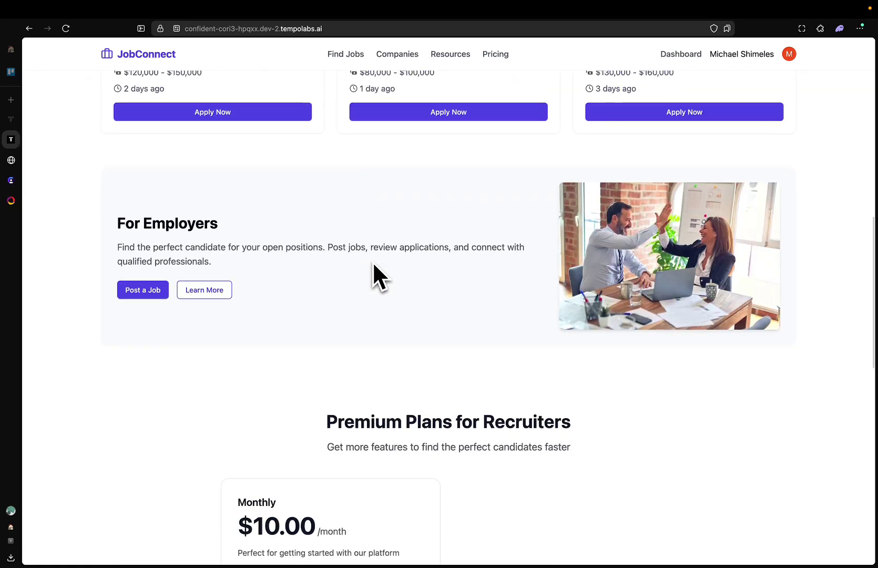
scroll(372, 261, up, 20)
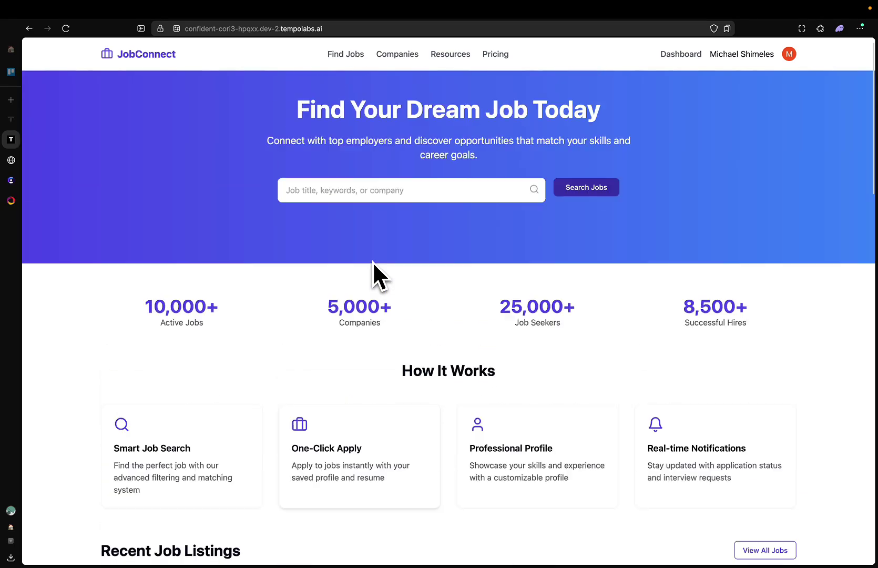